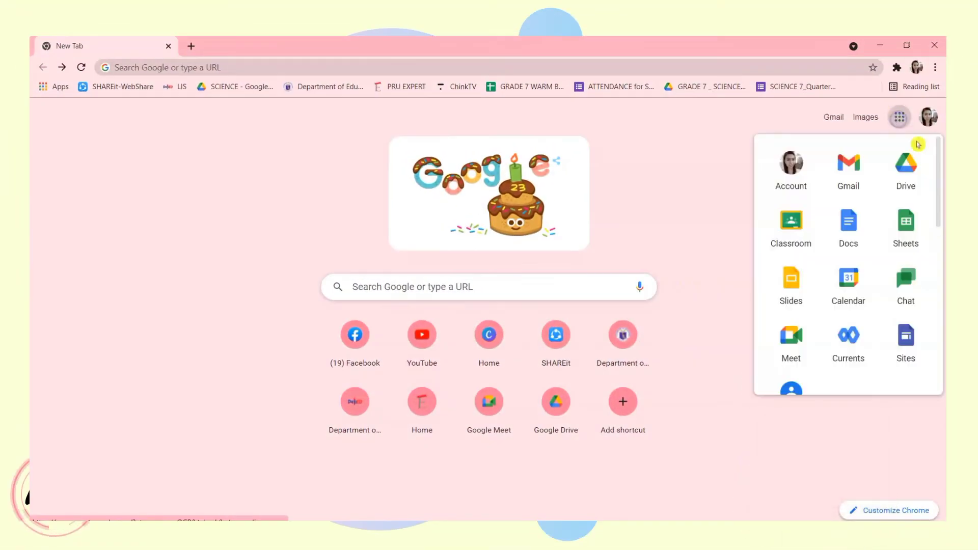
- Create a blank quiz and title it 'SCIENCE 7_QUATER 1_ WRITTEN WORK 1'
drag(937, 174, 943, 280)
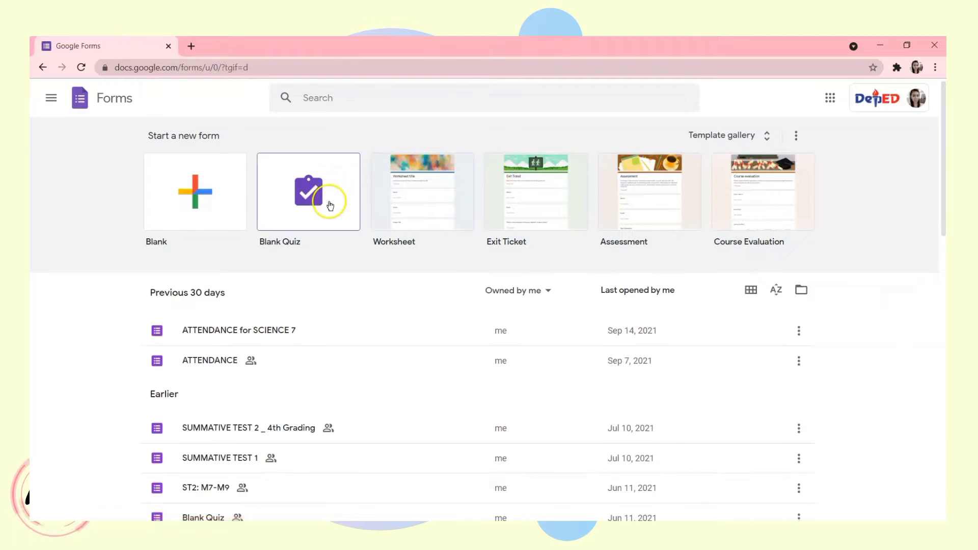
click(330, 204)
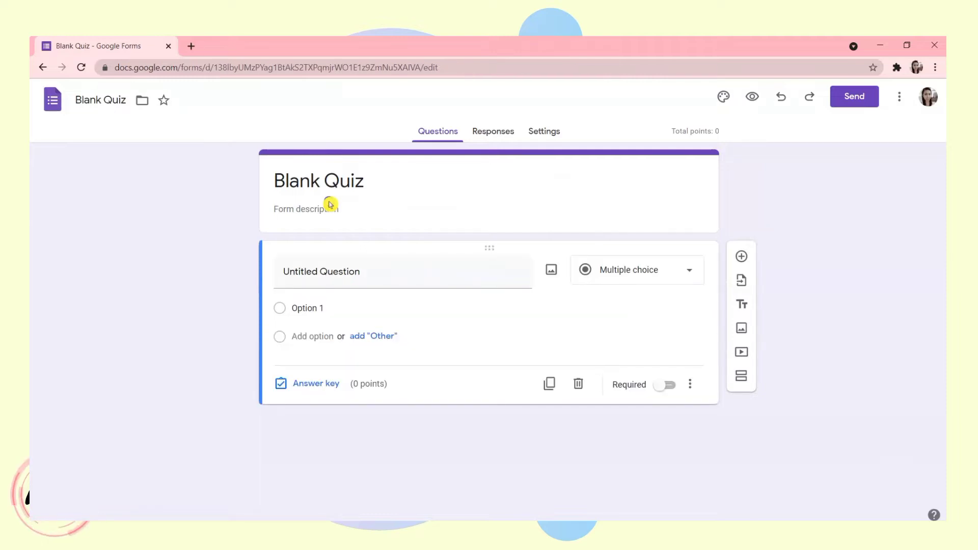
click(396, 183)
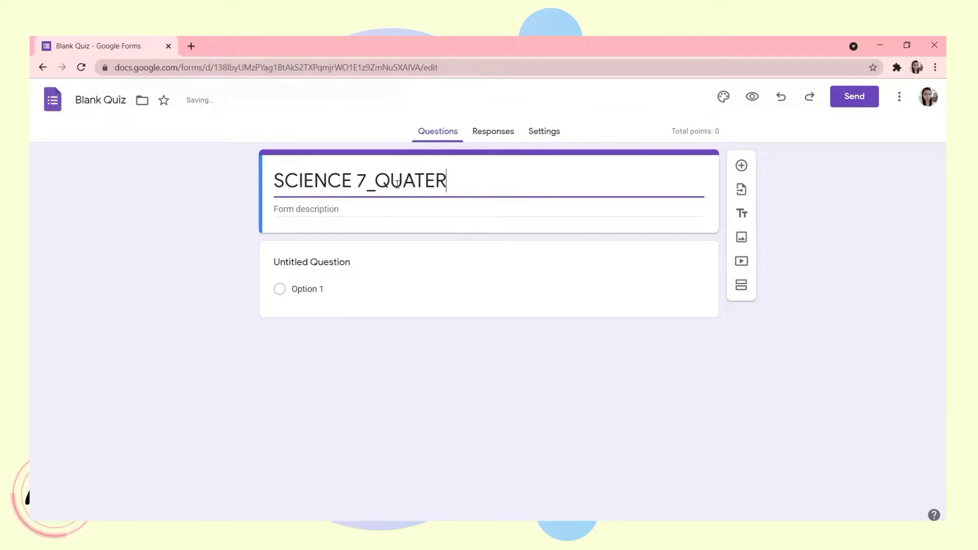
text(1_ WRITTEN WORK 1)
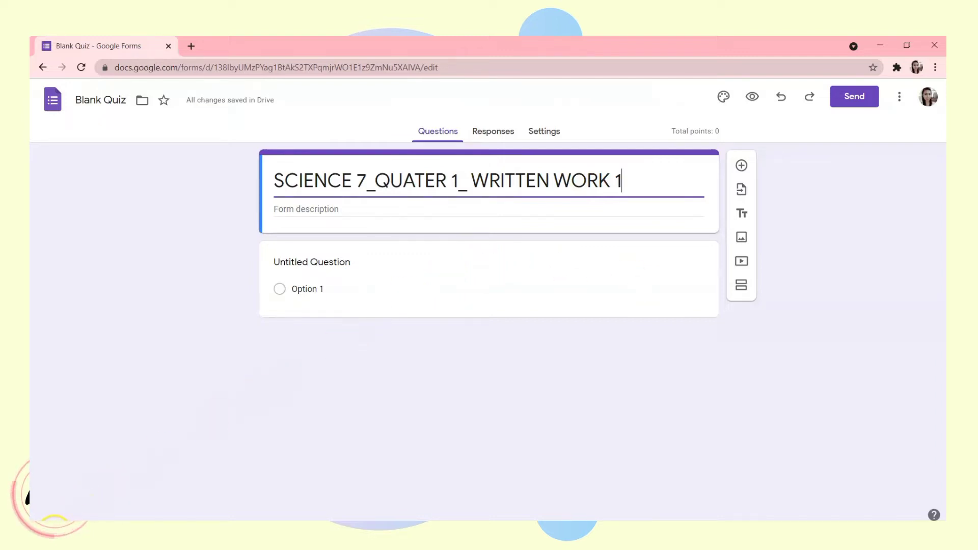
click(683, 390)
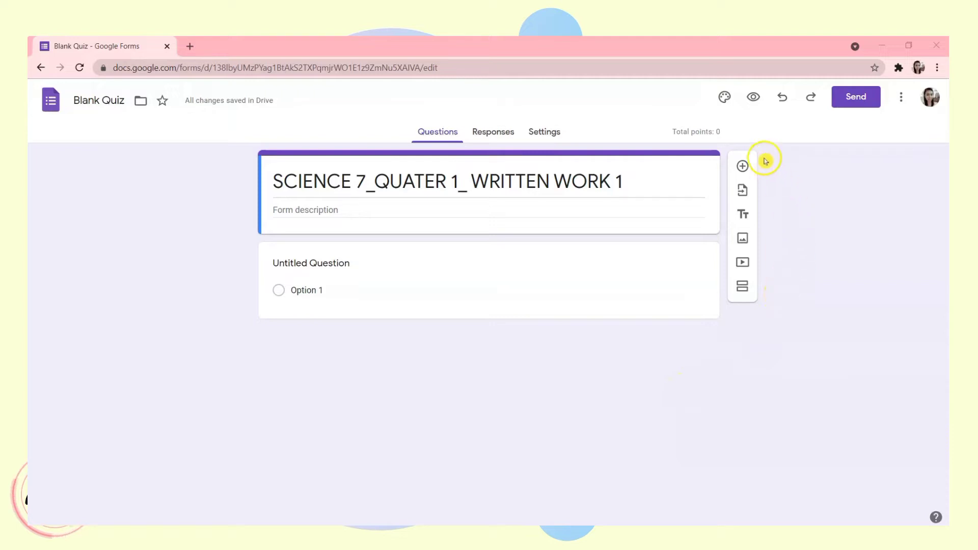
- Upload the 'WRITTEN WORK 1 (1)' banner image as the quiz header
click(725, 98)
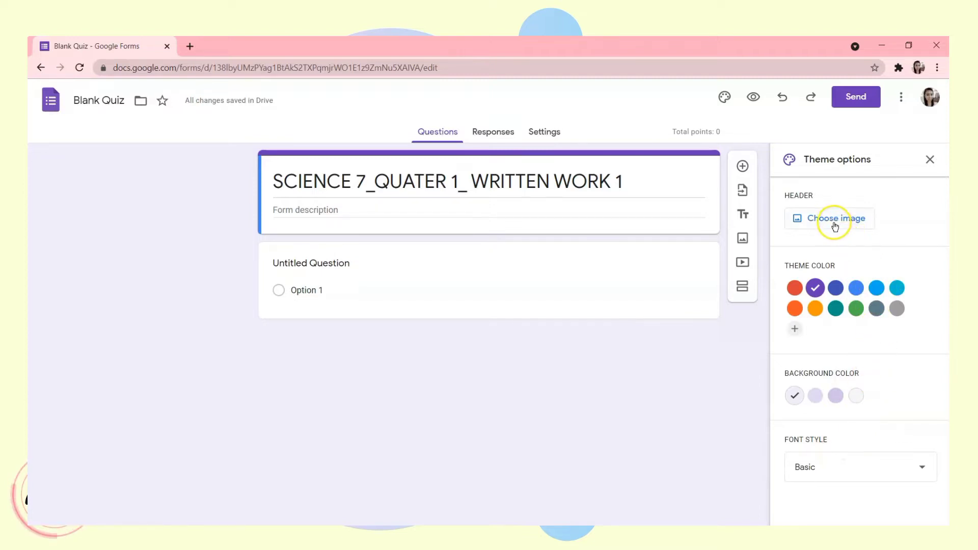
click(835, 226)
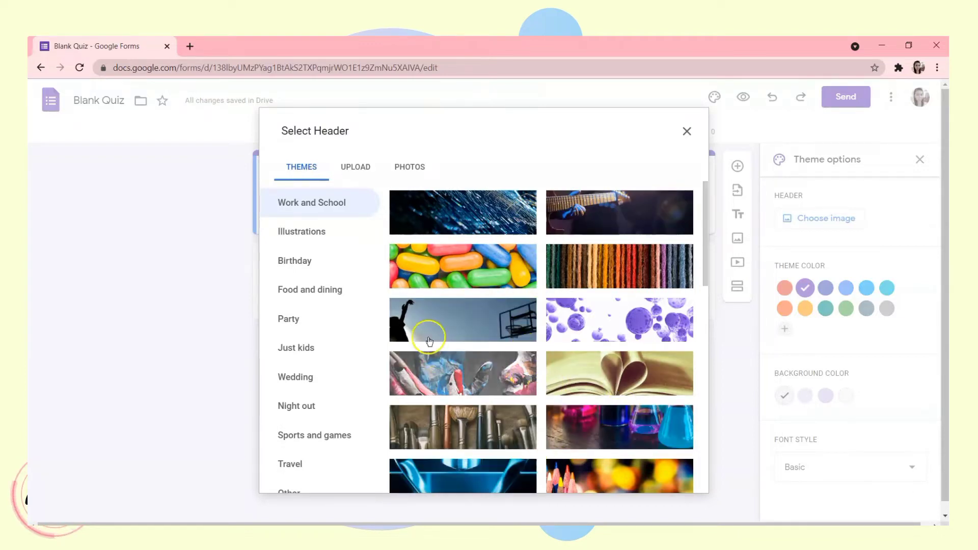
click(352, 164)
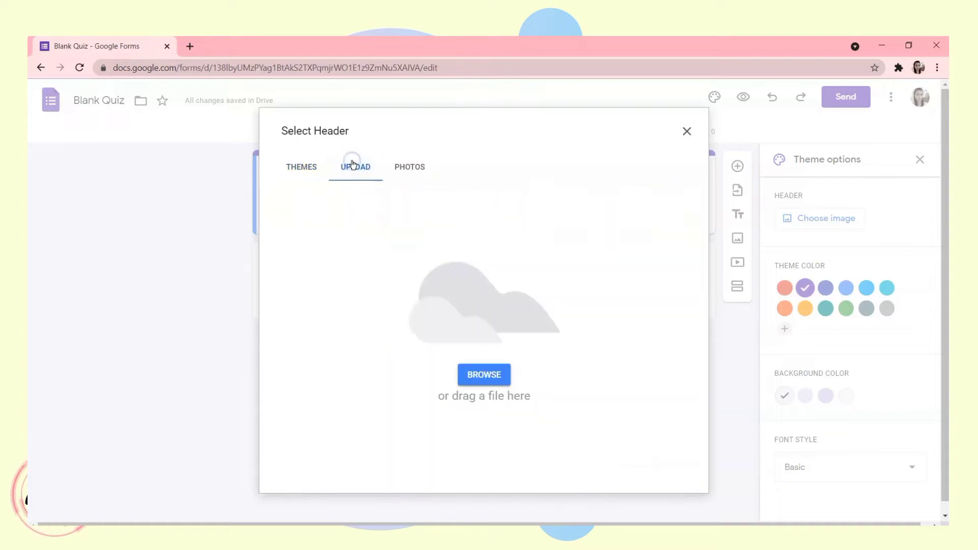
click(484, 375)
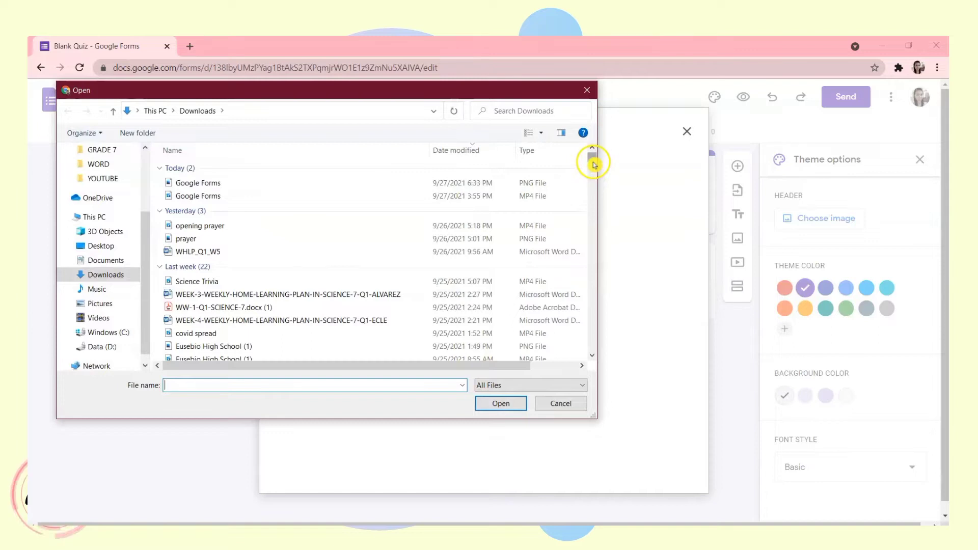
drag(593, 164, 594, 163)
click(417, 320)
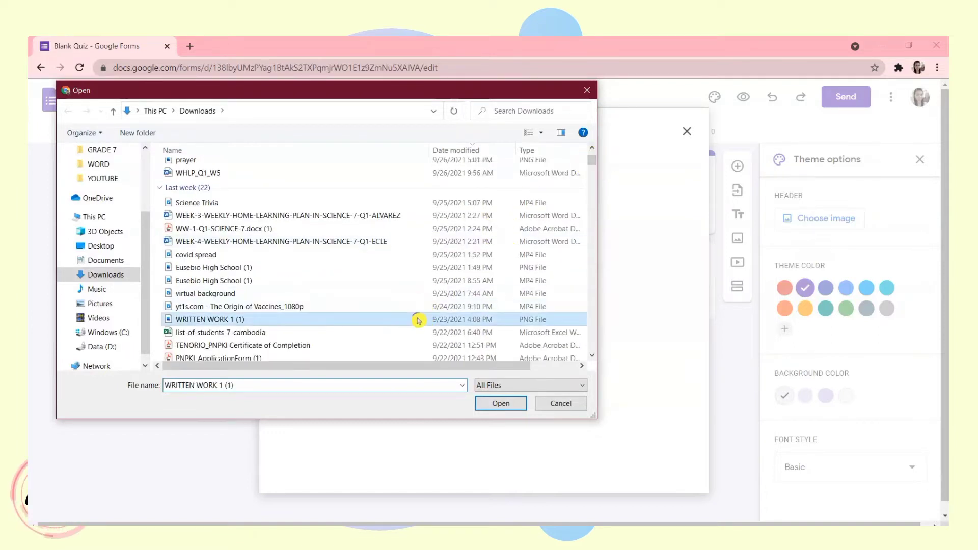
click(502, 404)
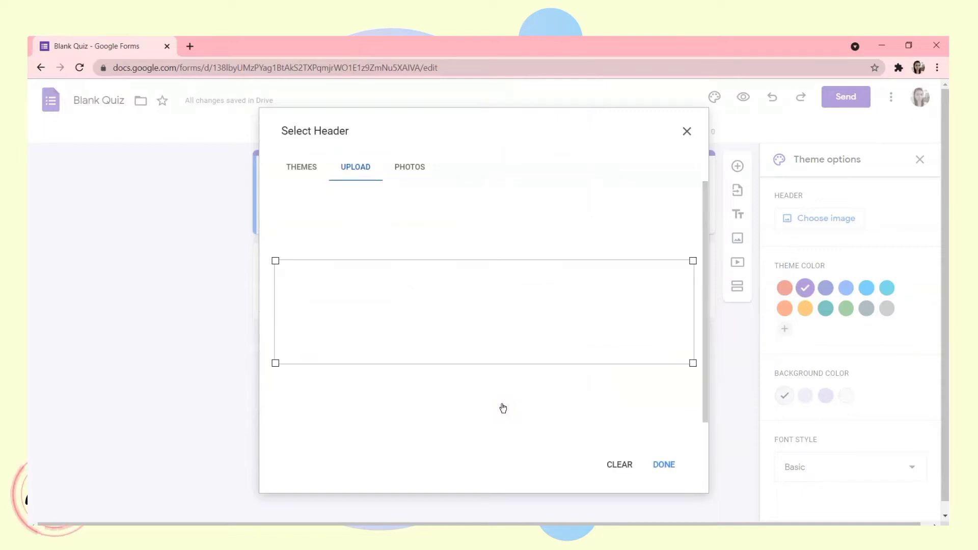
click(675, 465)
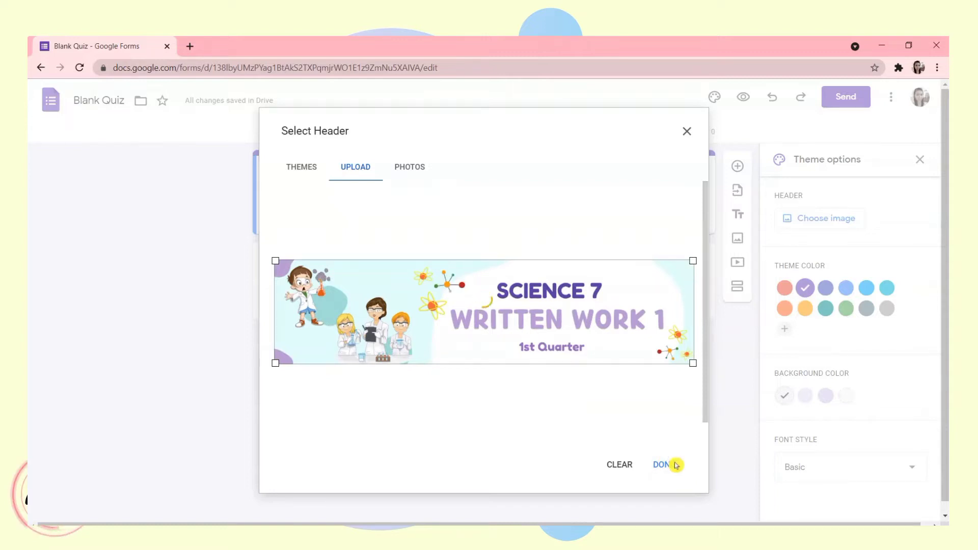
click(662, 464)
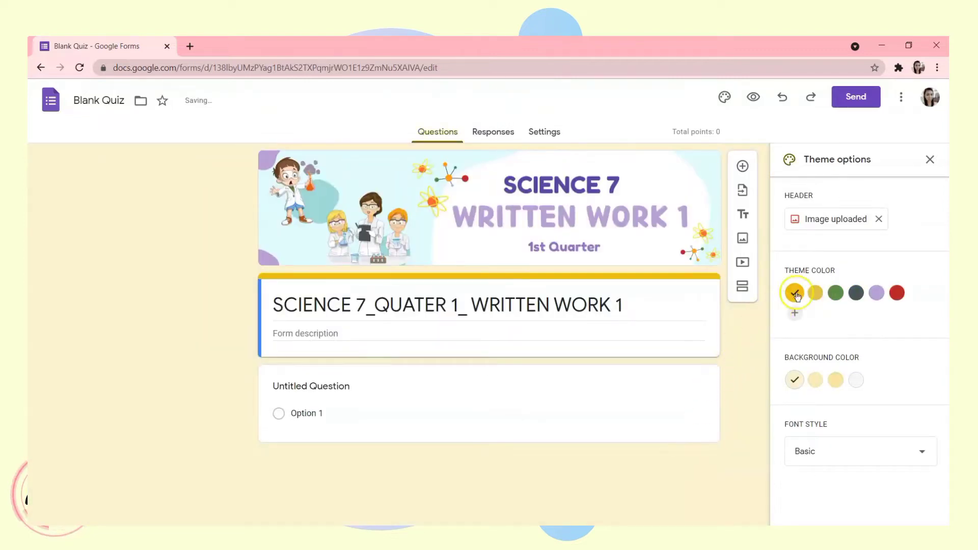
- Set the theme colour to purple with a medium lavender page background
click(877, 294)
click(836, 381)
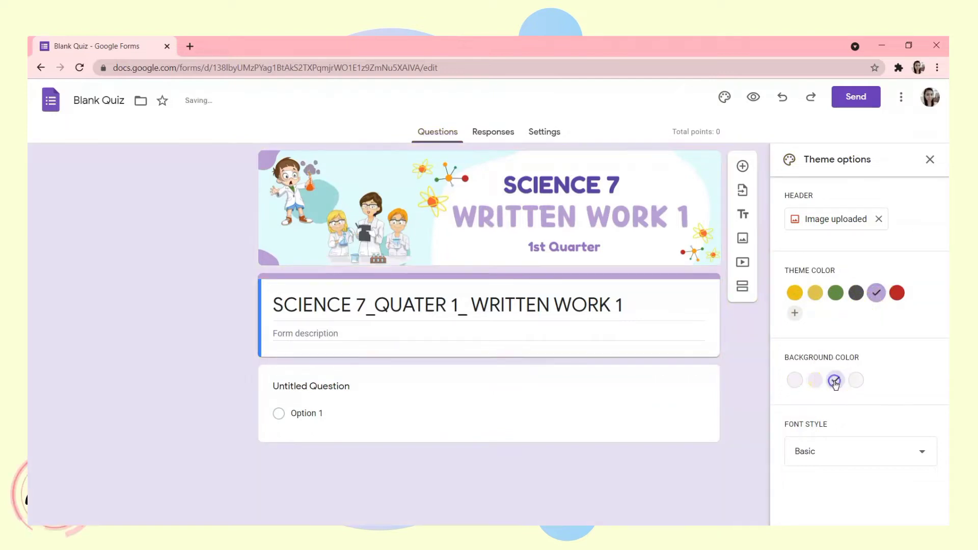
click(816, 381)
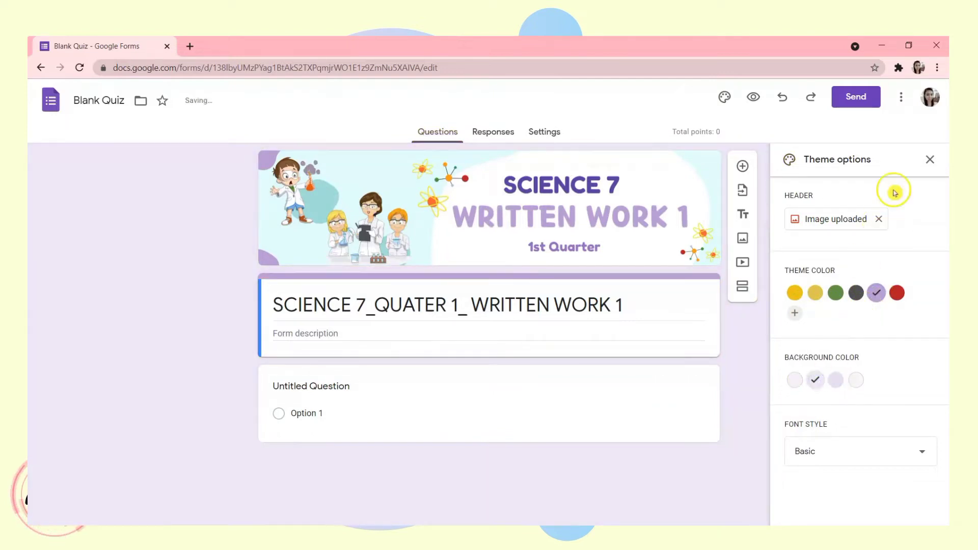
click(933, 158)
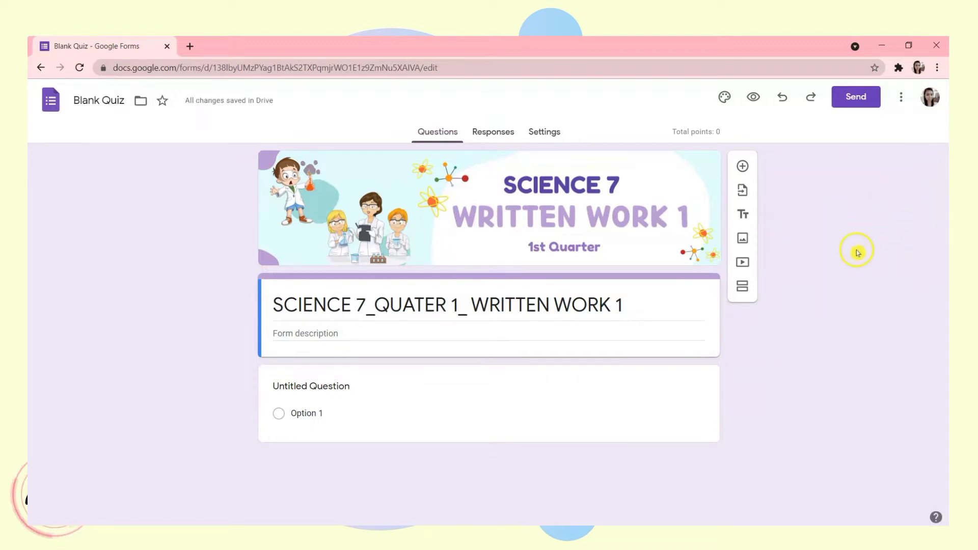
- Title the first question 'LAST NAME, FIRST NAME MI.', make it required, and duplicate it for SECTION
click(593, 397)
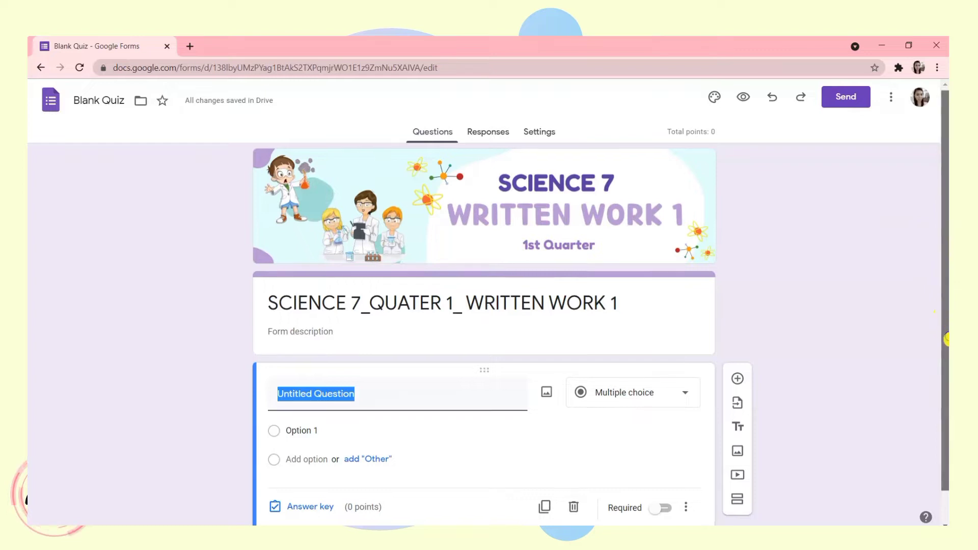
scroll(945, 398, down, 2)
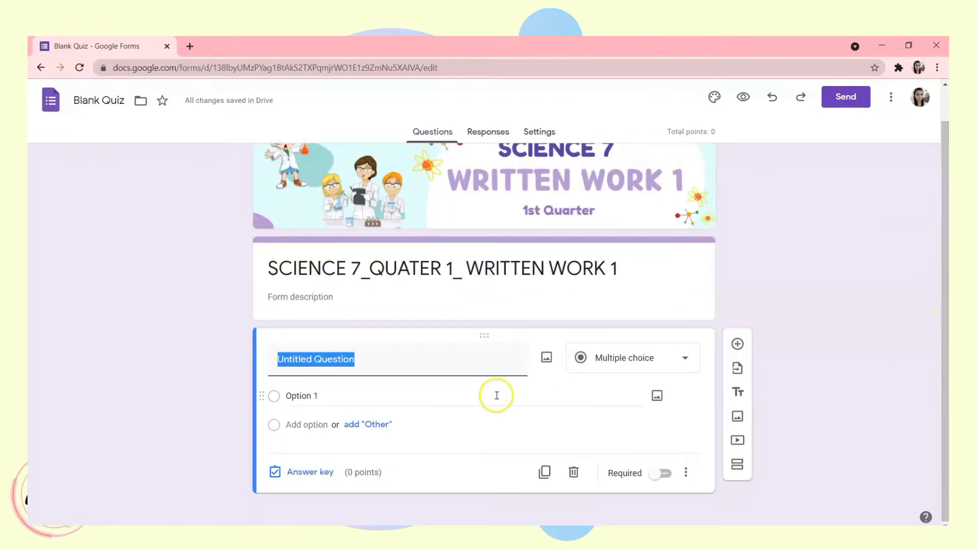
click(438, 368)
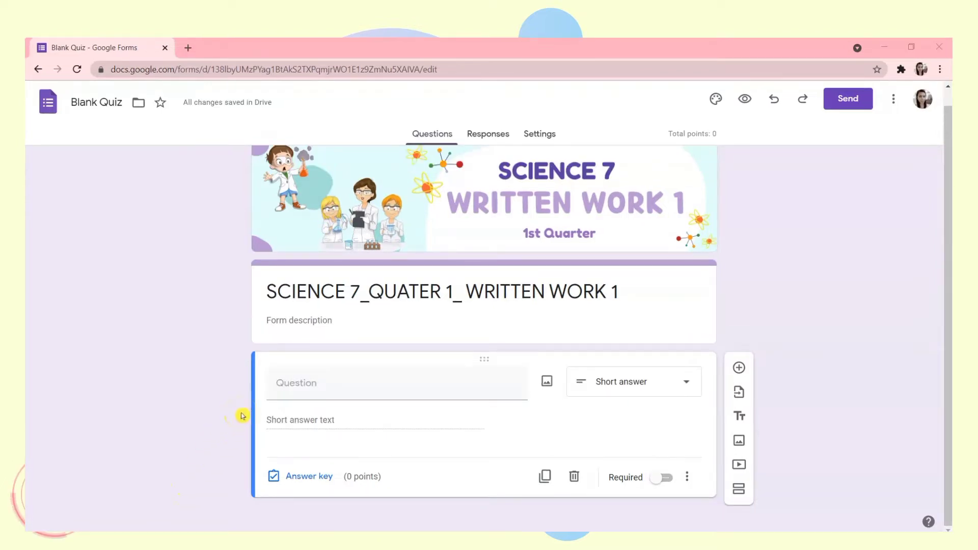
click(327, 391)
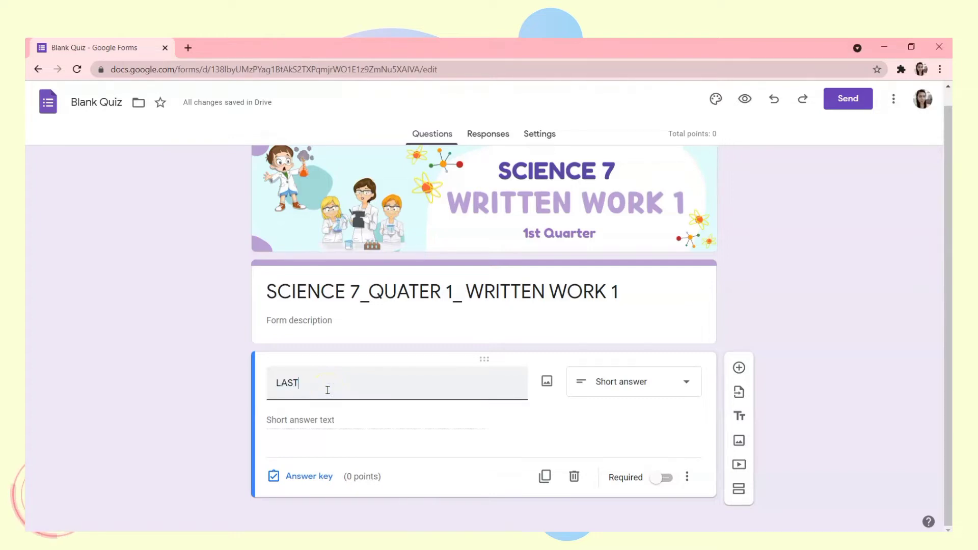
text(LAST NAME, FIRST NAME MI.)
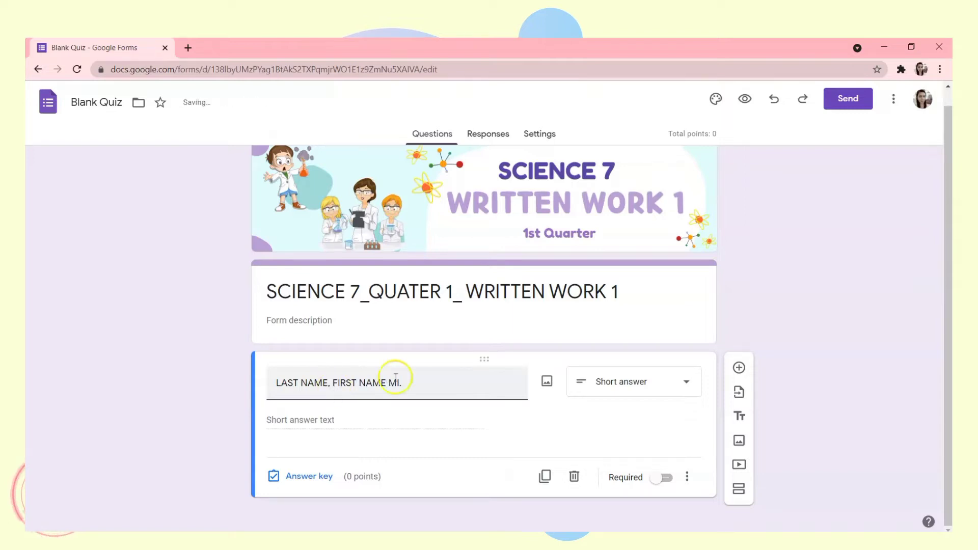
click(663, 478)
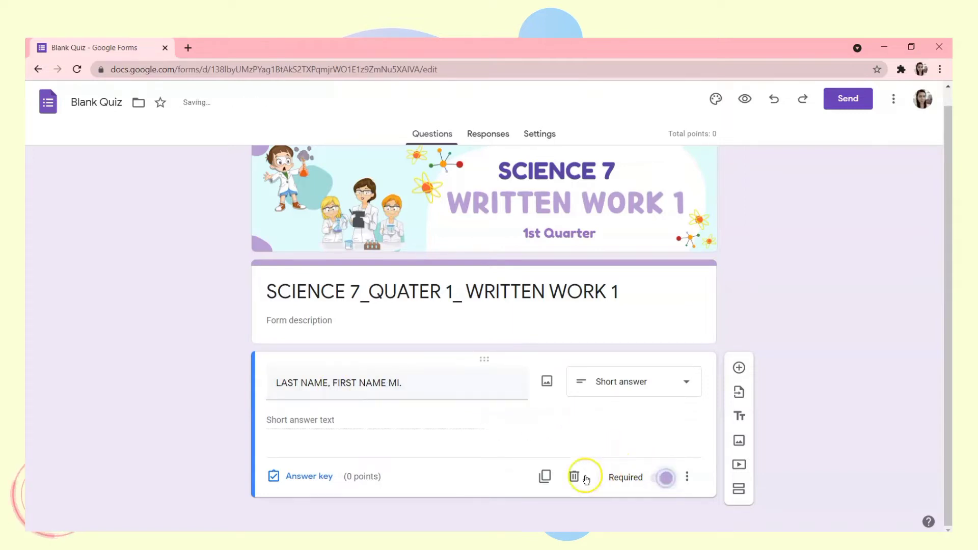
click(544, 476)
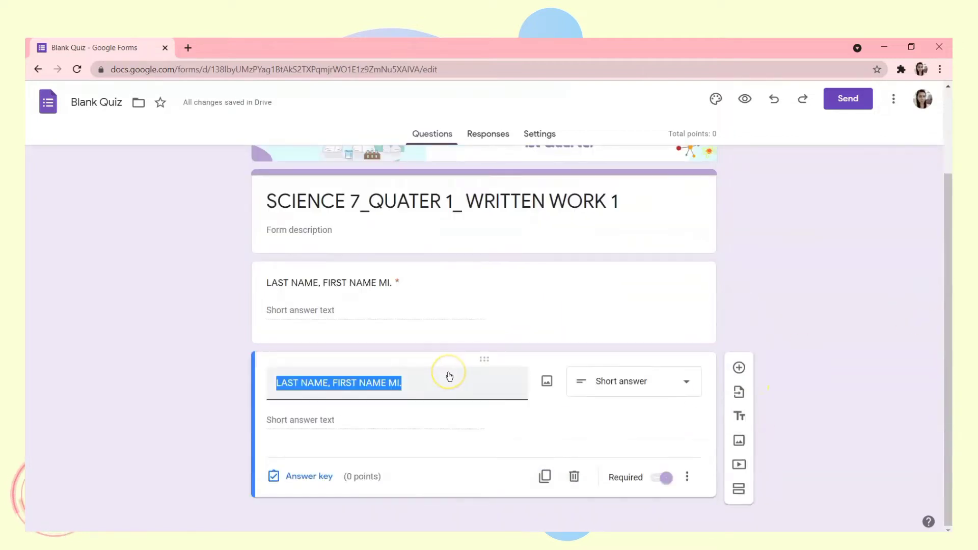
key(BackSpace)
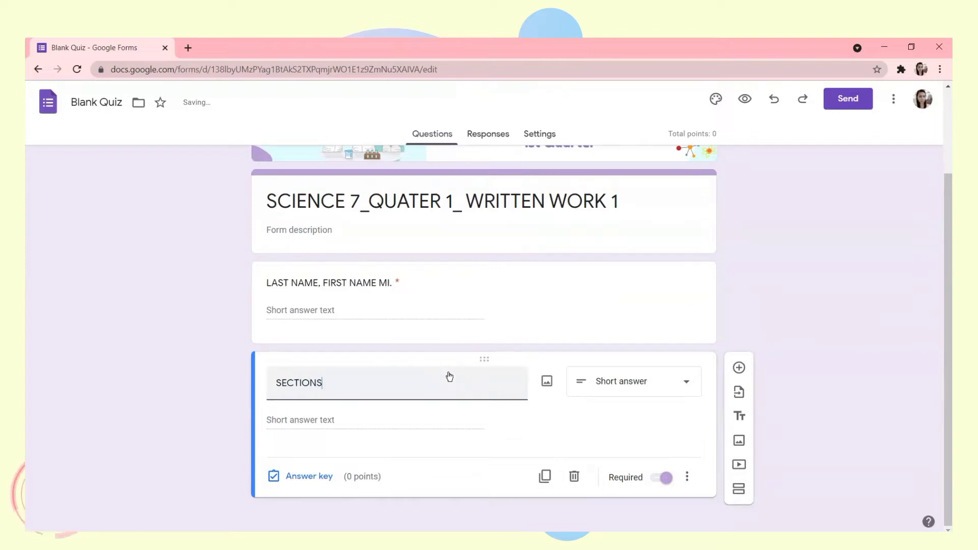
- Turn the SECTION question into a dropdown with options 1, 2, 3, 4, 5 and 6
click(681, 382)
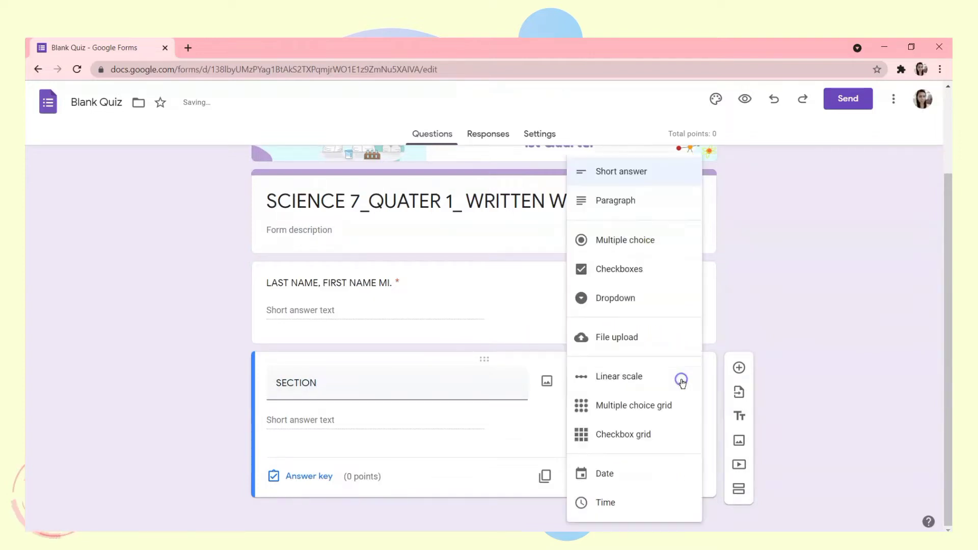
click(664, 306)
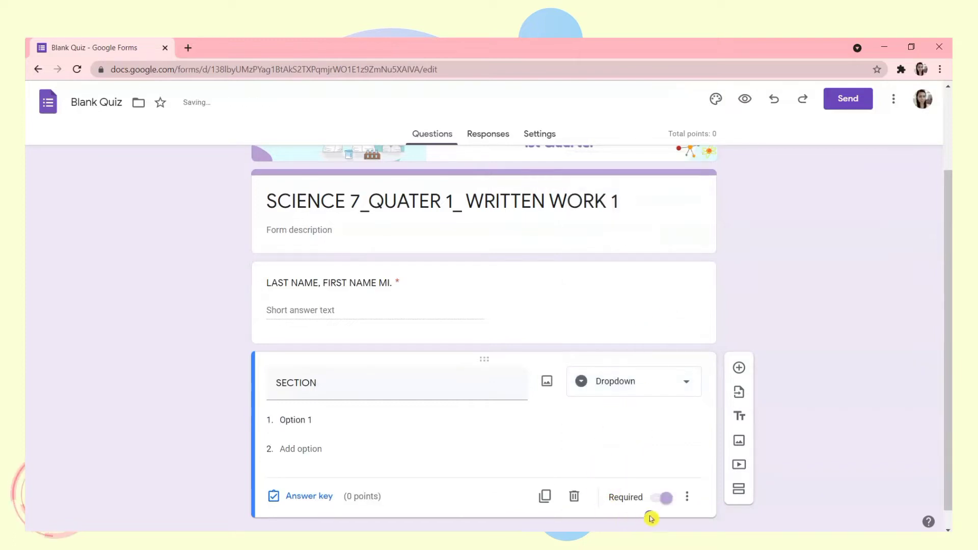
click(357, 417)
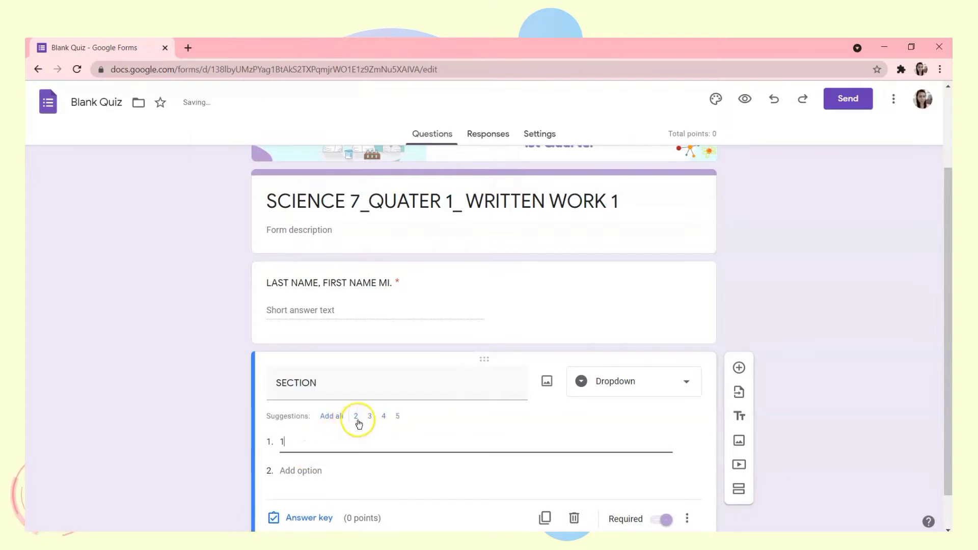
click(356, 419)
click(358, 419)
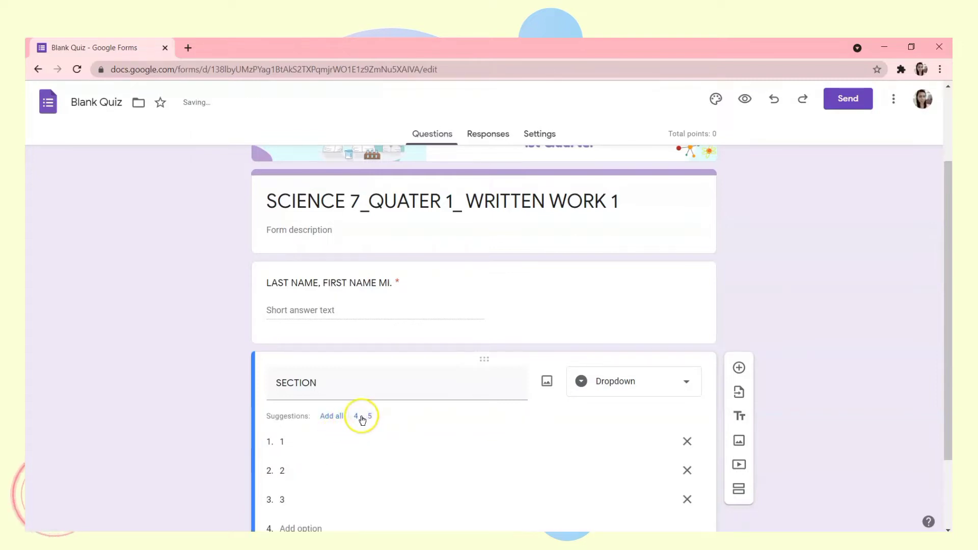
click(356, 417)
scroll(331, 423, down, 2)
click(304, 429)
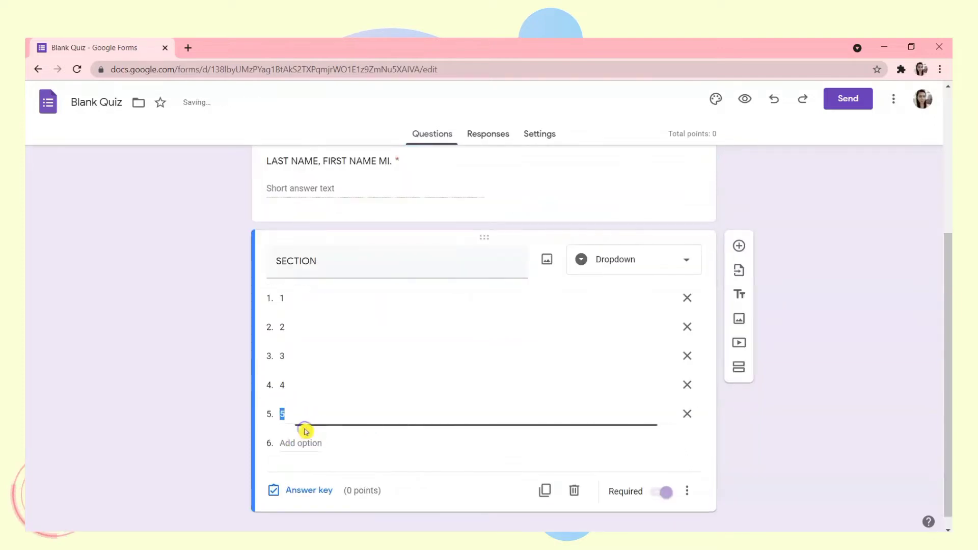
text(5)
click(300, 441)
text(6)
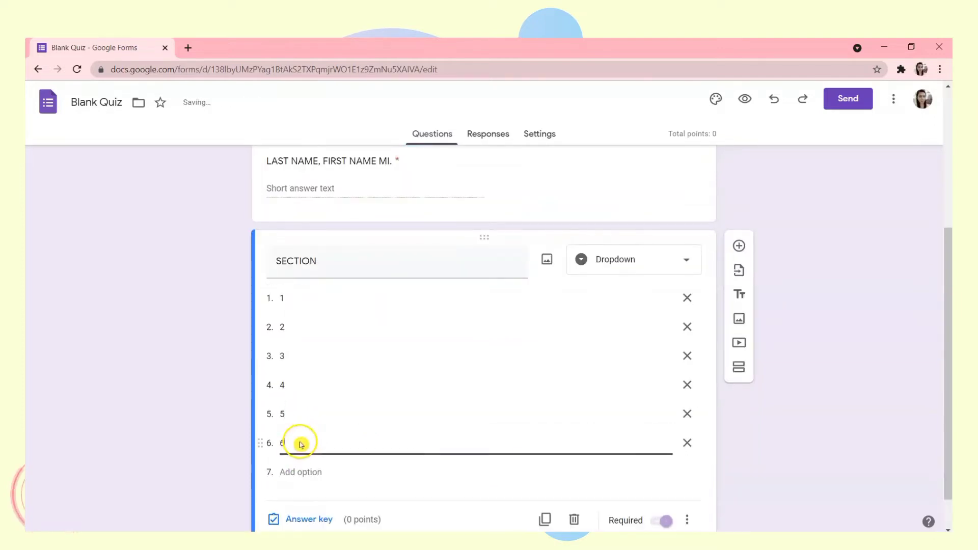
scroll(671, 184, down, 1)
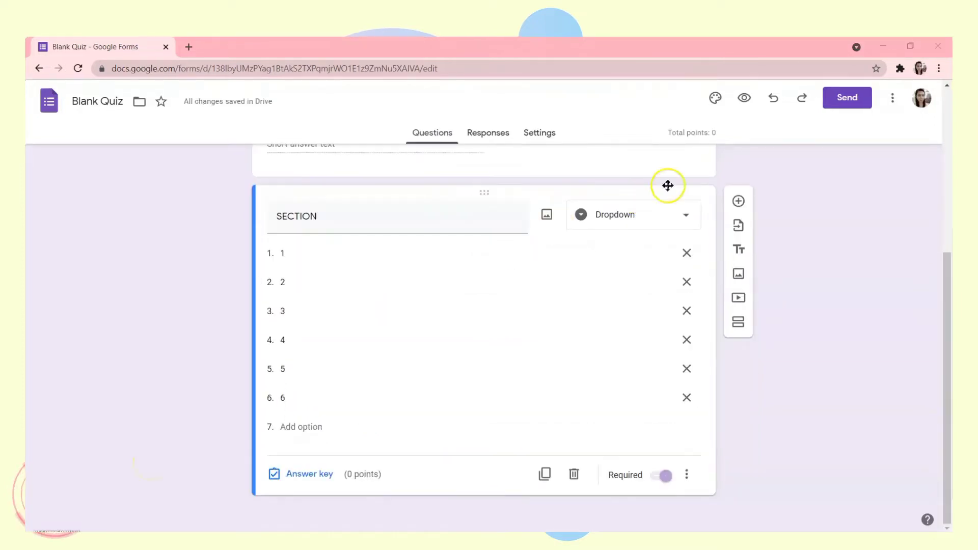
- Add a required GENDER multiple-choice question with choices Male and Female
click(739, 201)
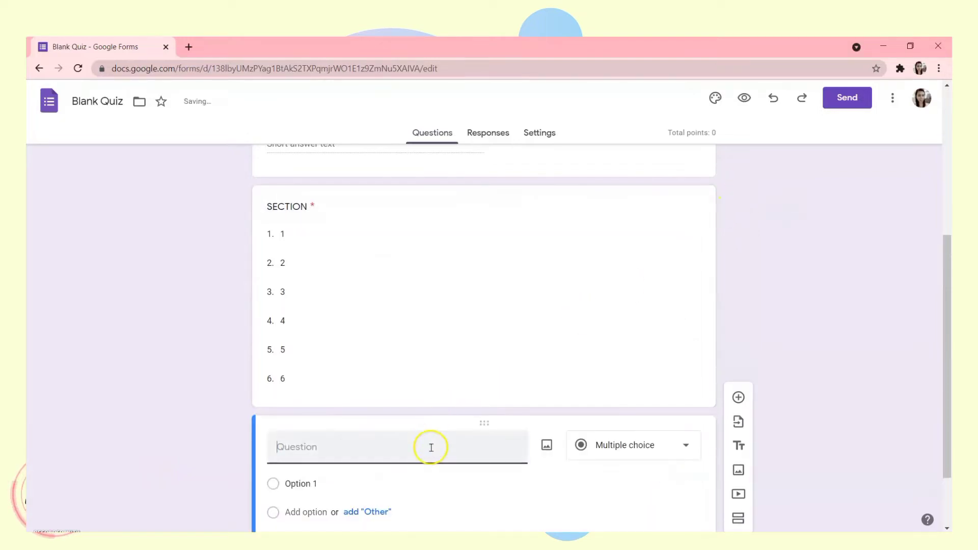
text(GENDER)
click(397, 480)
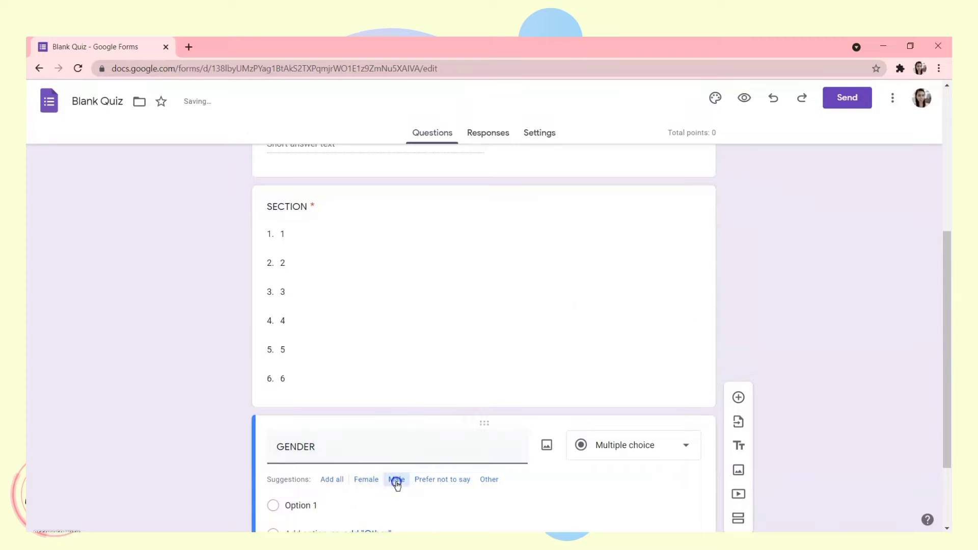
click(365, 479)
scroll(443, 468, down, 3)
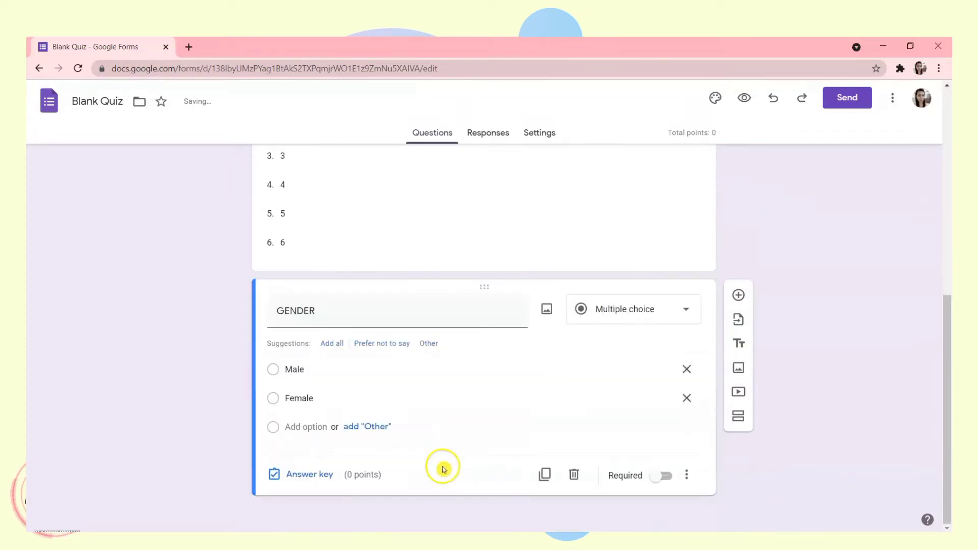
click(660, 476)
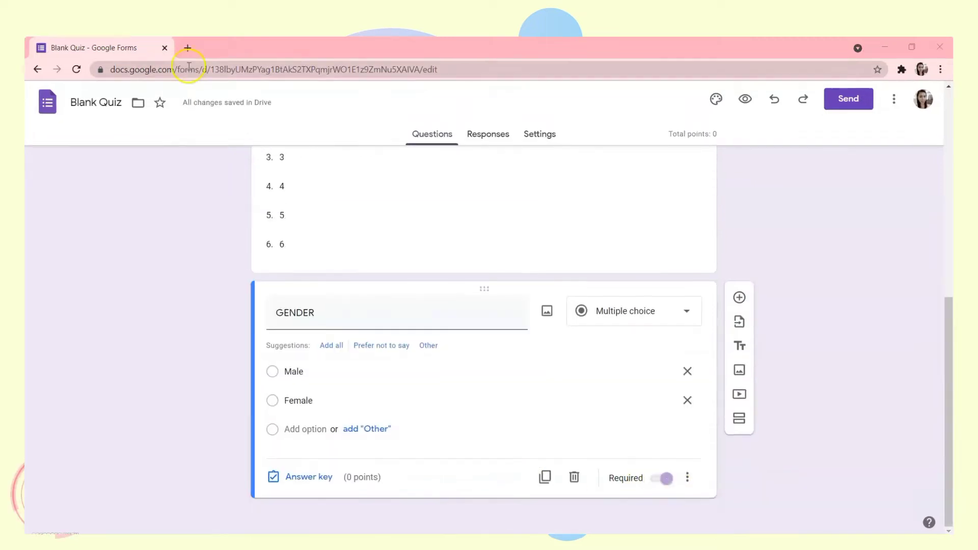
- Open the SCIENCE 7 Written Work 1 form's responses in its linked Google Sheet
click(185, 48)
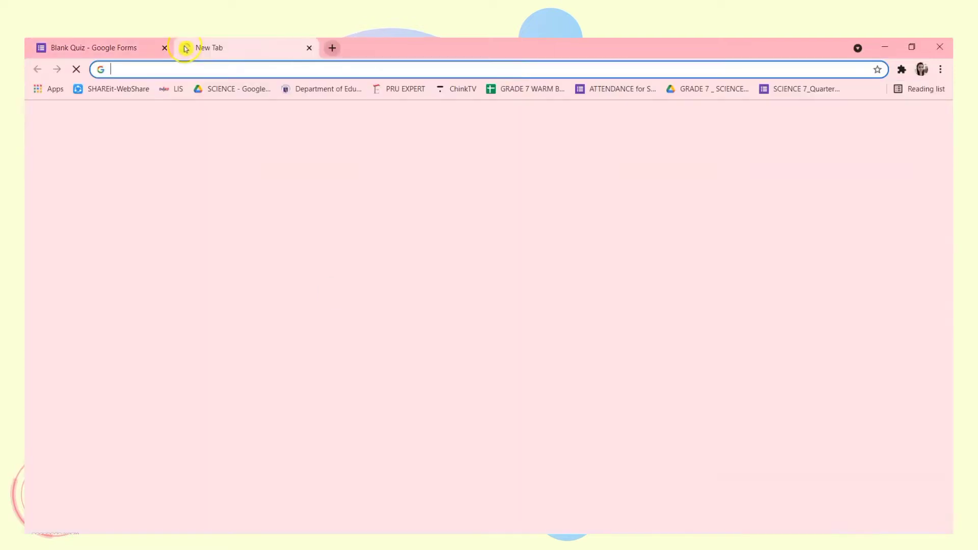
click(786, 95)
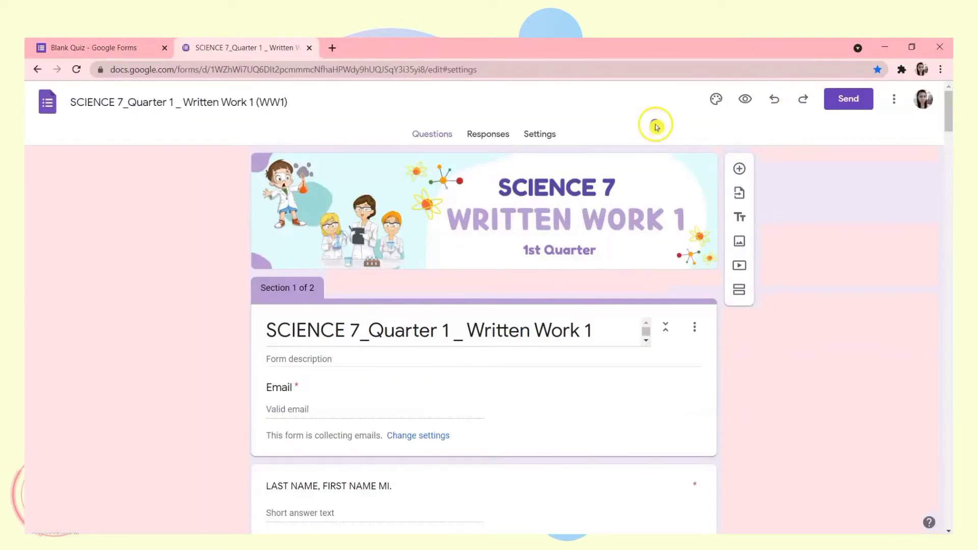
click(490, 135)
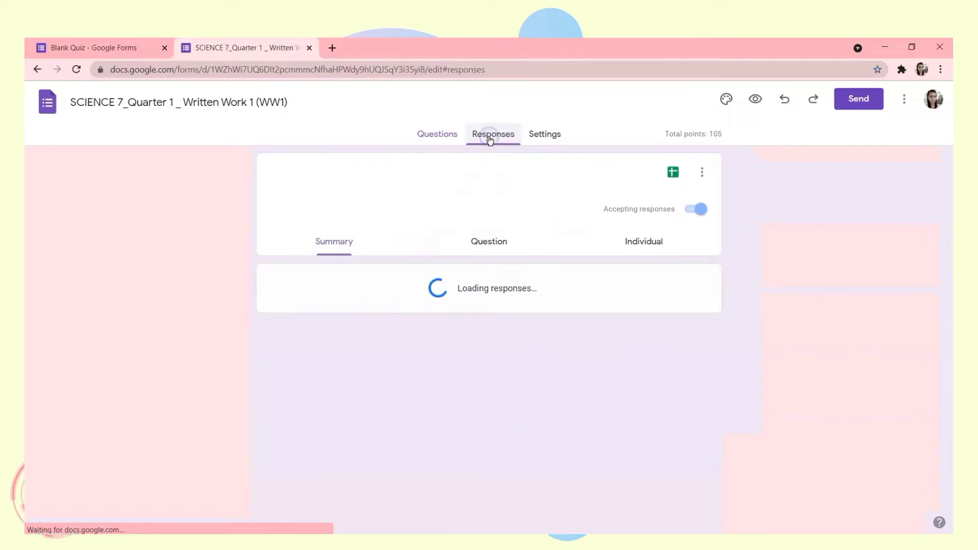
click(668, 169)
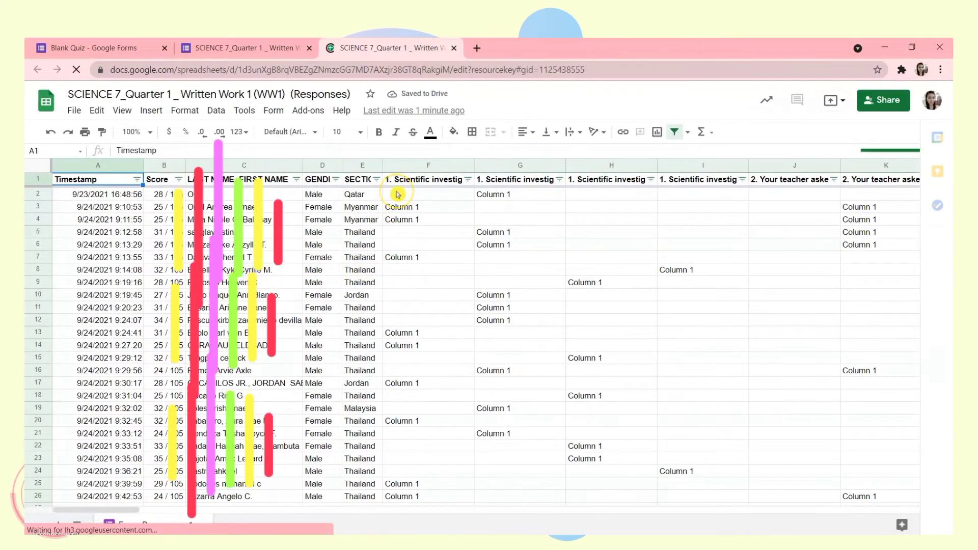
- Filter the responses to SECTION Indonesia and GENDER Male only
click(378, 180)
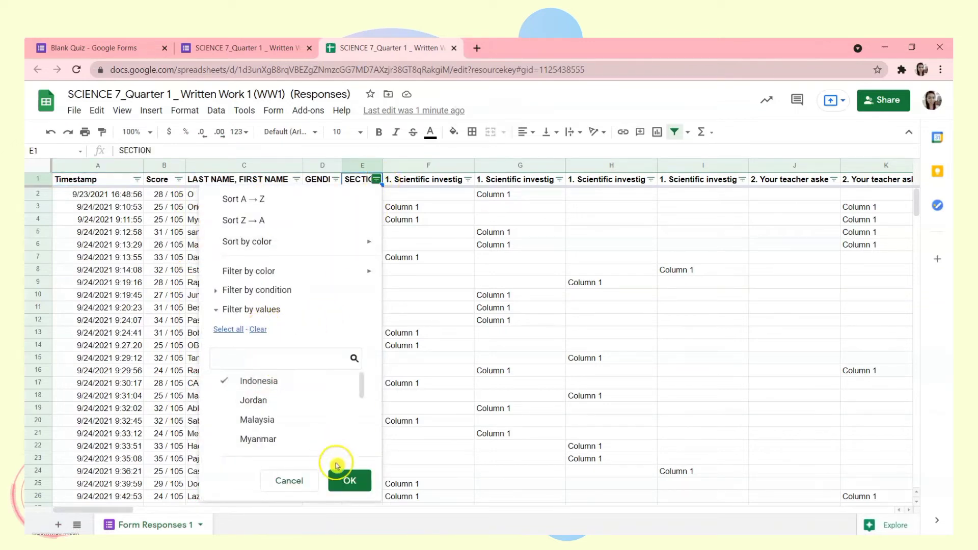
click(350, 480)
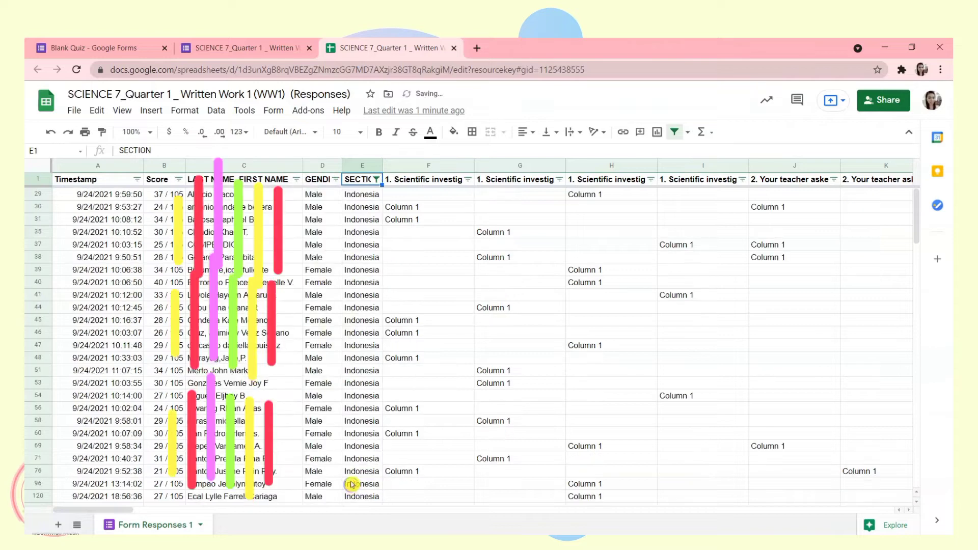
click(336, 179)
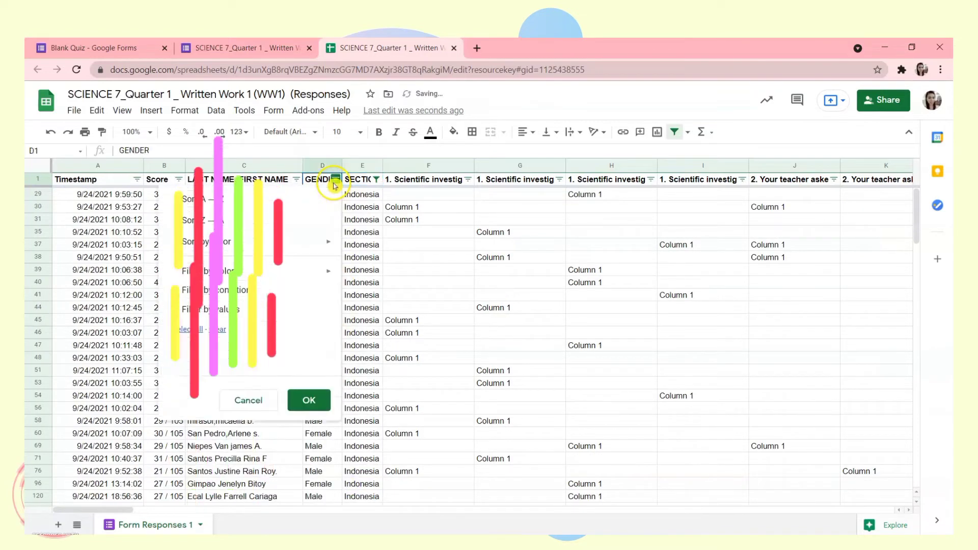
click(217, 330)
click(219, 400)
click(309, 480)
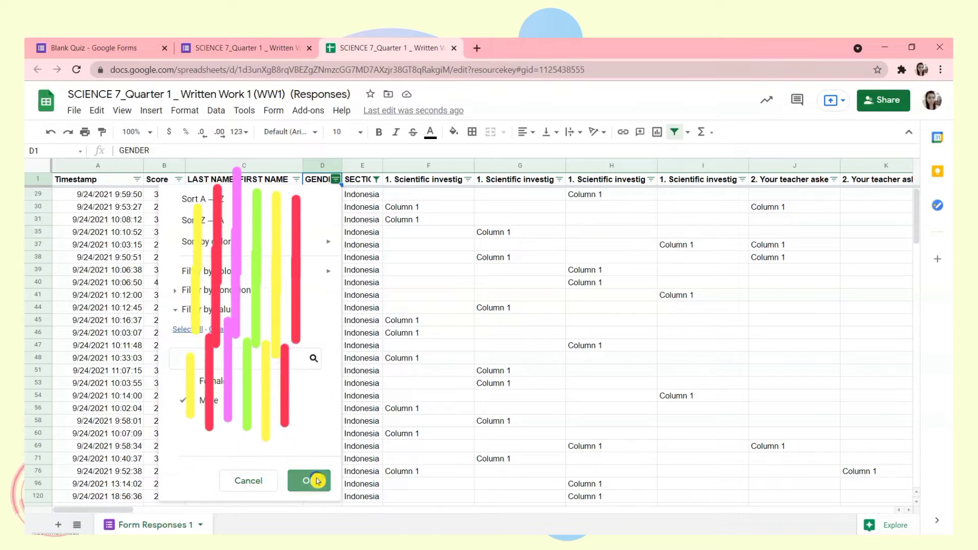
- Sort the filtered rows A→Z by the names in column C and return to the quiz form
click(285, 168)
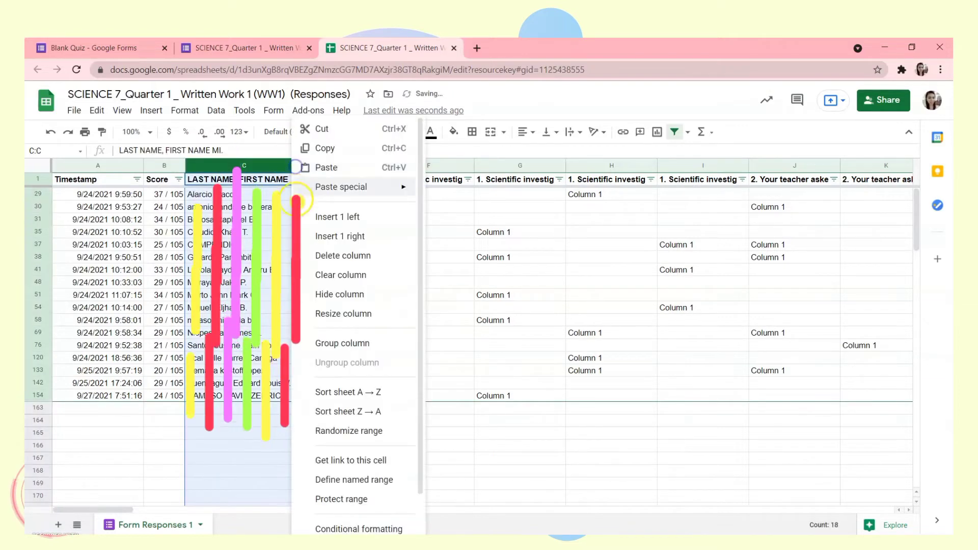
click(329, 392)
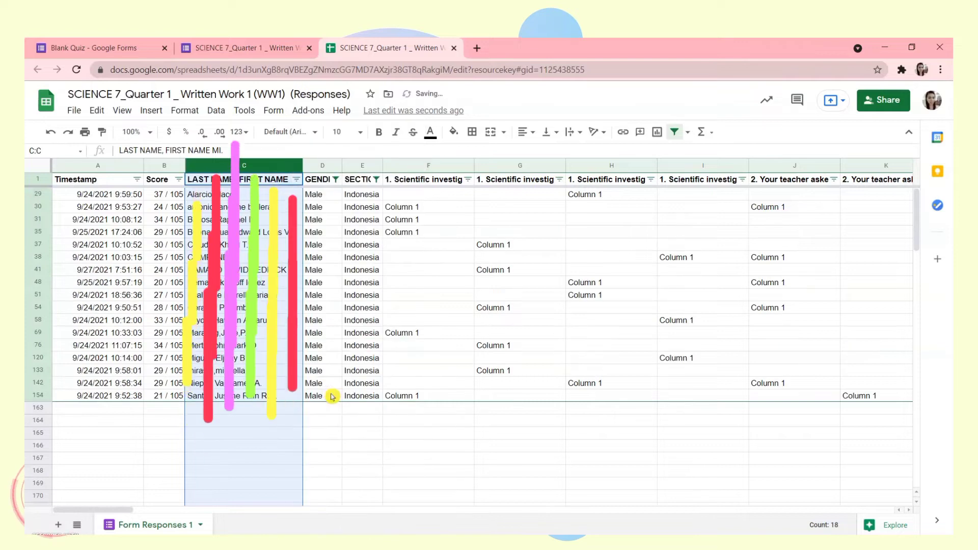
click(356, 424)
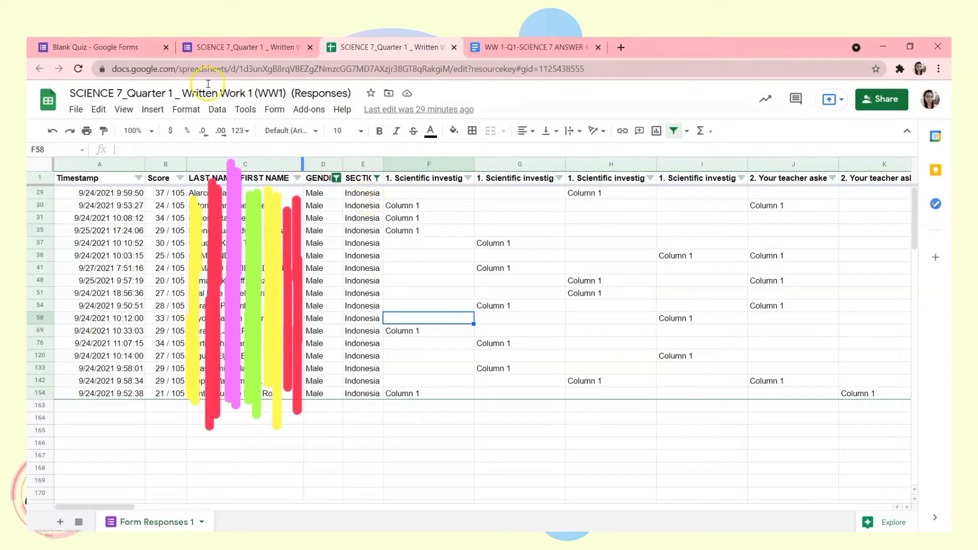
click(138, 45)
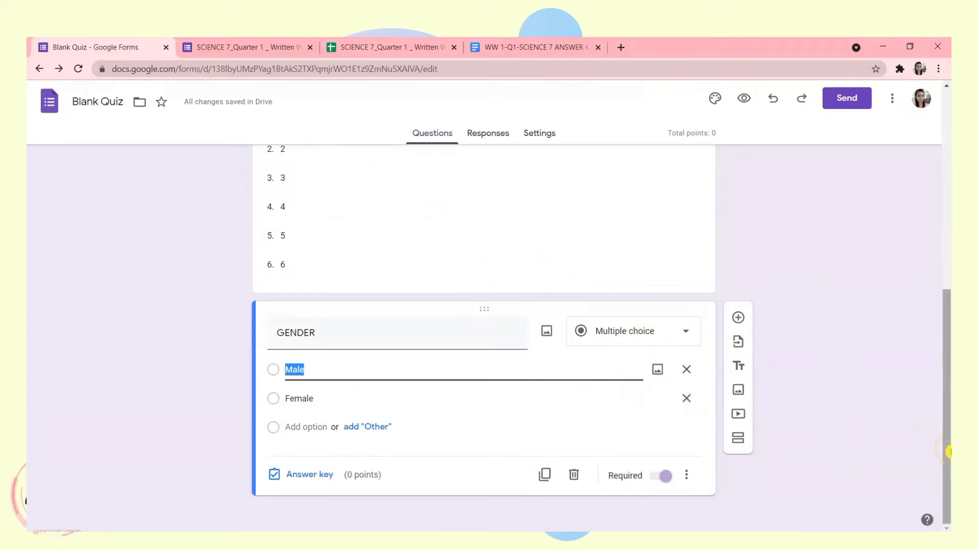
- Add a section after GENDER titled MULTIPLE CHOICE and paste the answering directions into its description
mouse_move(949, 451)
mouse_down()
mouse_move(947, 313)
mouse_move(949, 456)
mouse_up()
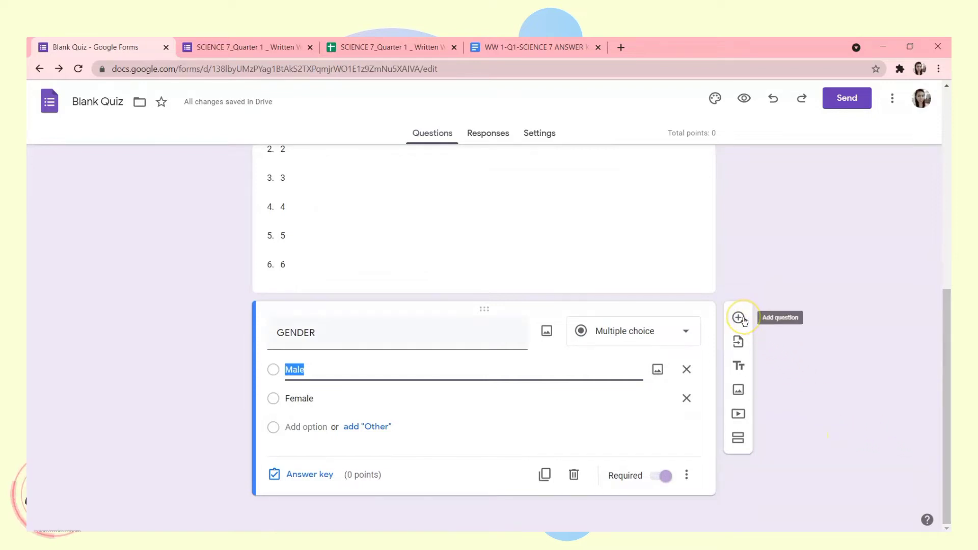
click(735, 451)
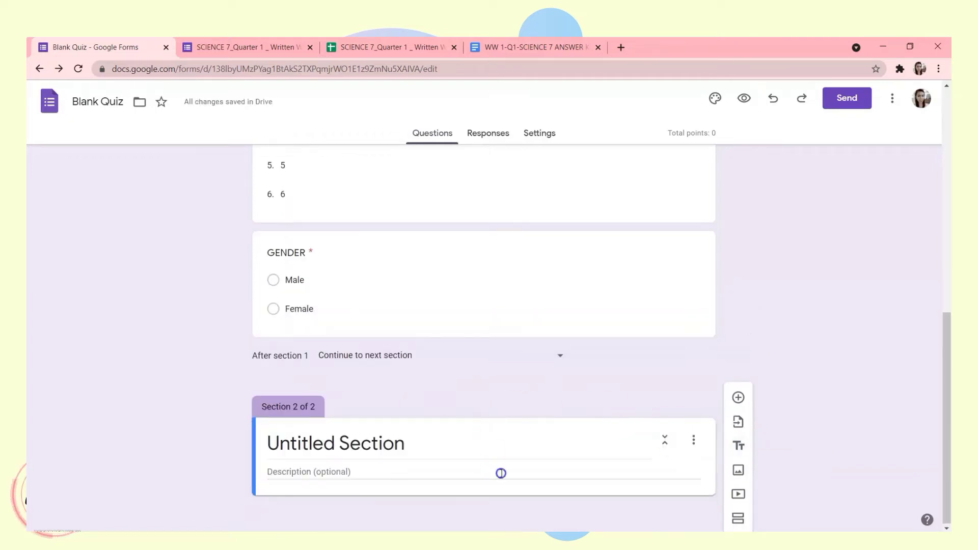
click(491, 432)
key(ctrl+a)
key(BackSpace)
text(M)
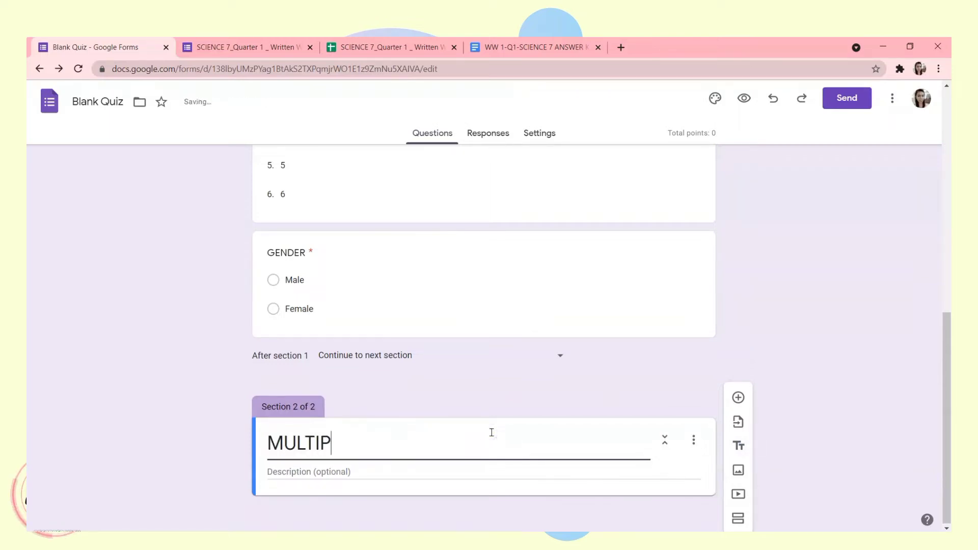
text(ULTIPLE CHO)
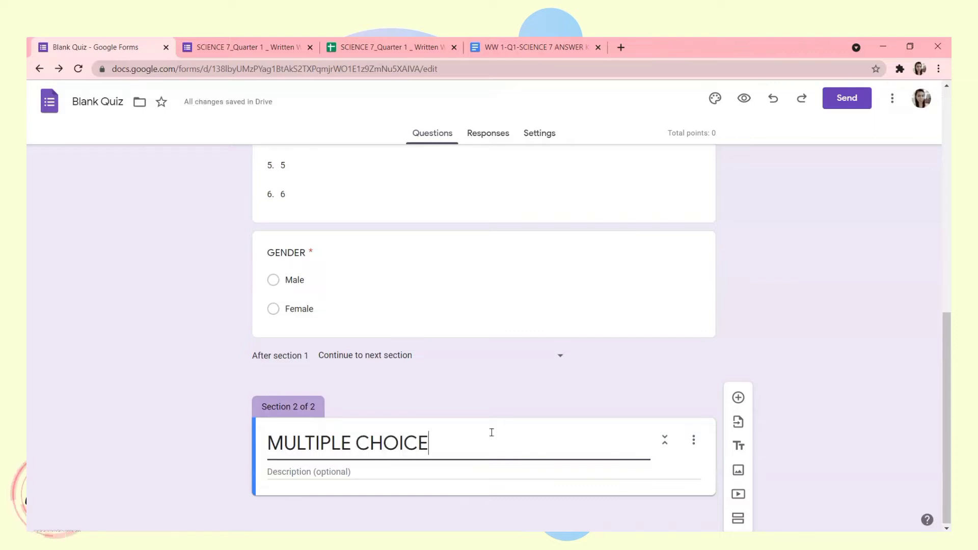
text(ICE)
click(490, 468)
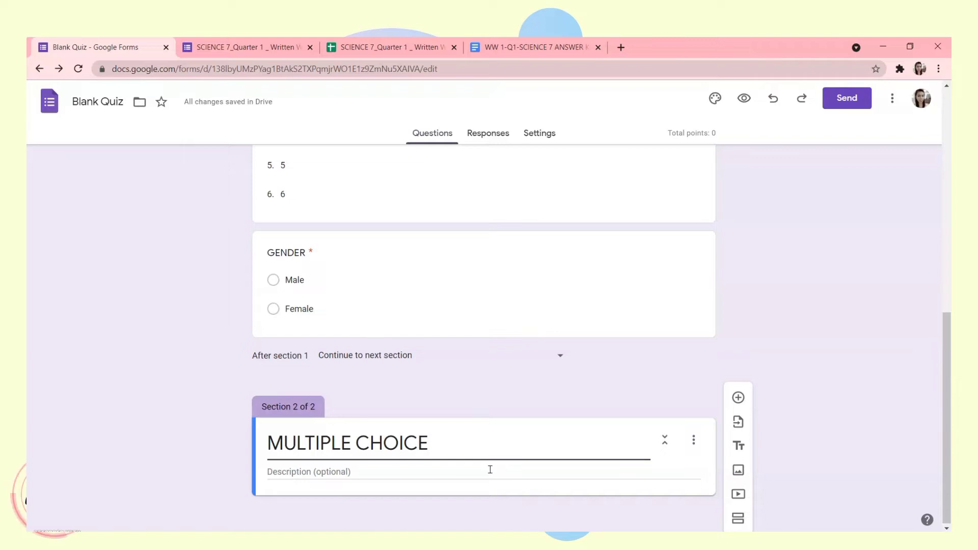
click(490, 469)
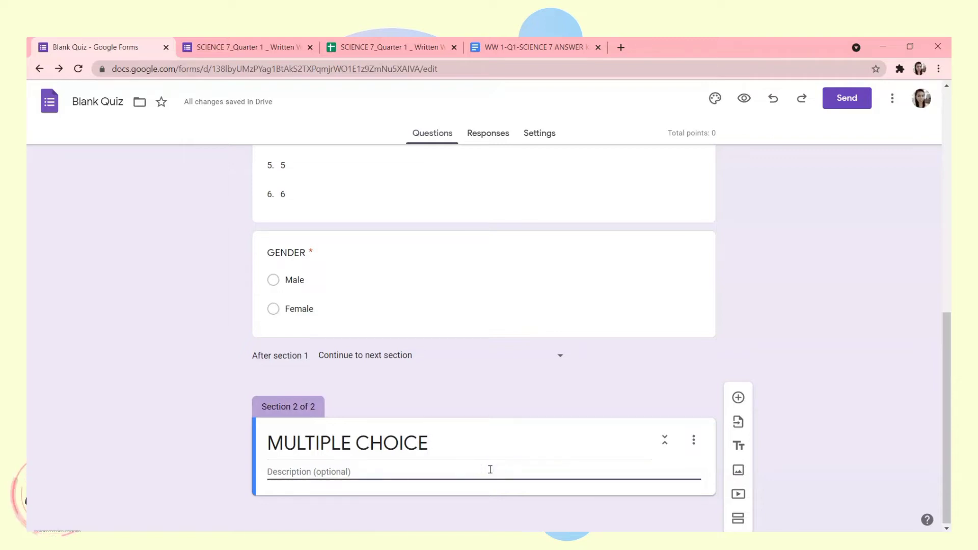
text(Read and analyze each question carefully. Choose the letter of the best answer.)
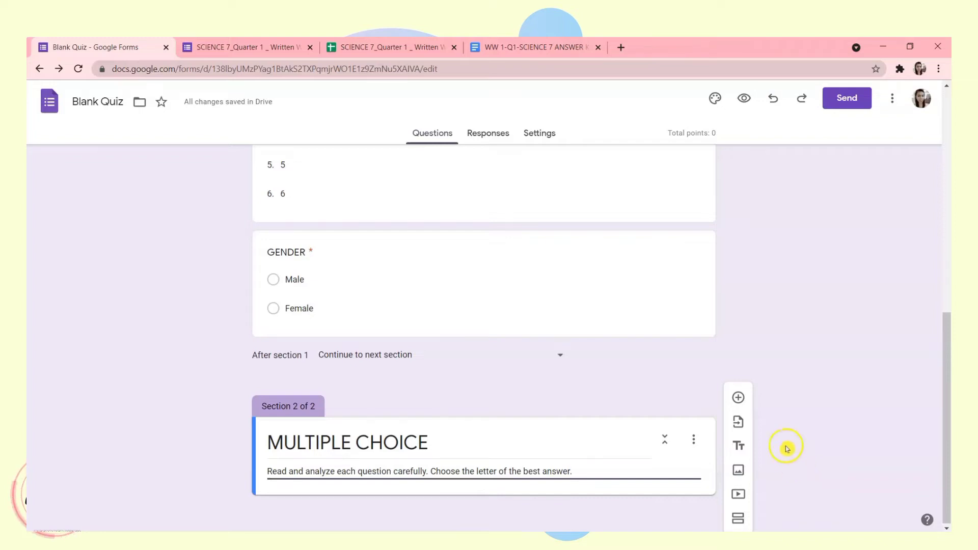
click(738, 397)
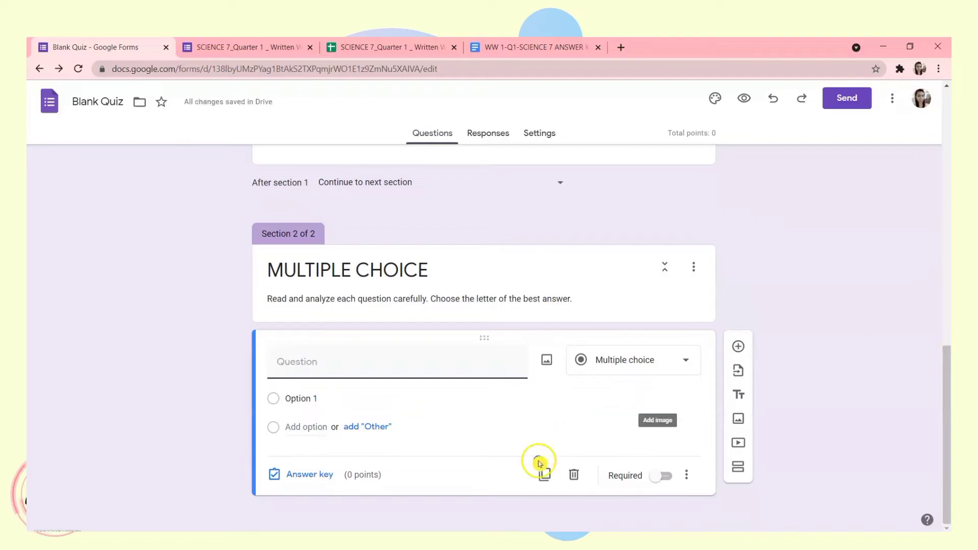
key(alt+Tab)
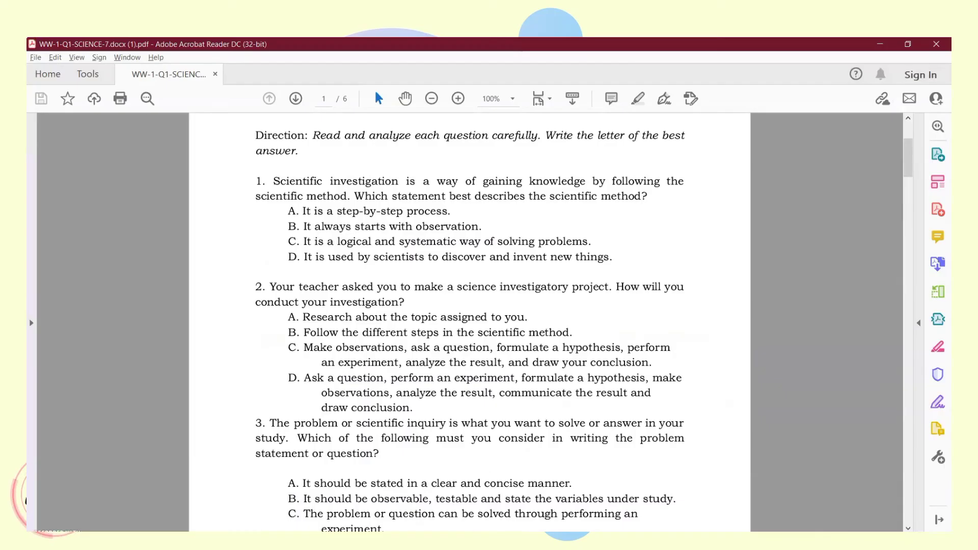
key(alt+Tab)
click(544, 51)
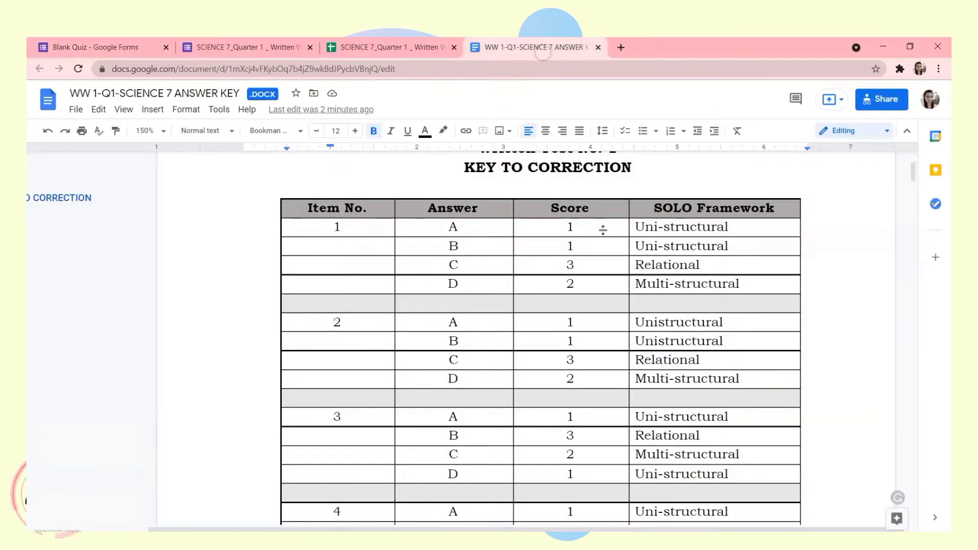
click(635, 302)
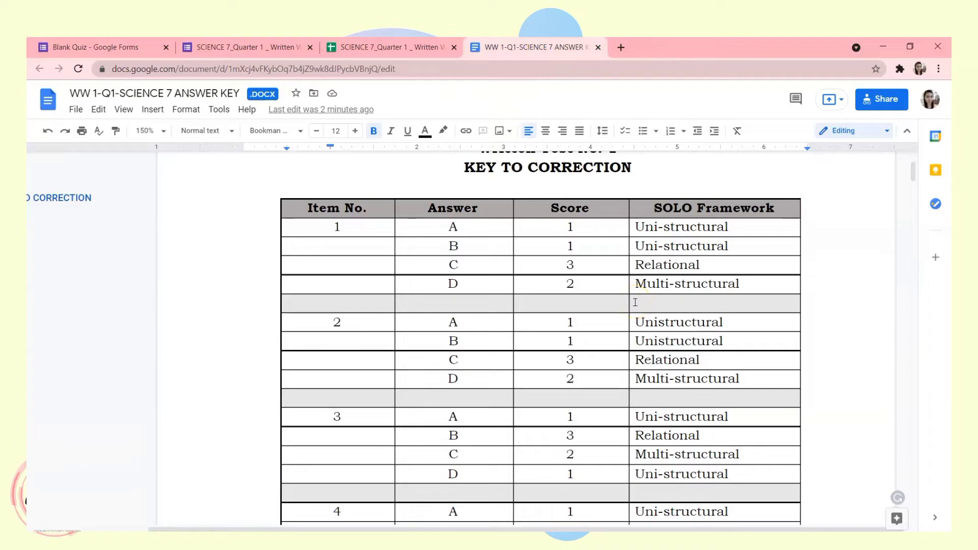
key(alt+Tab)
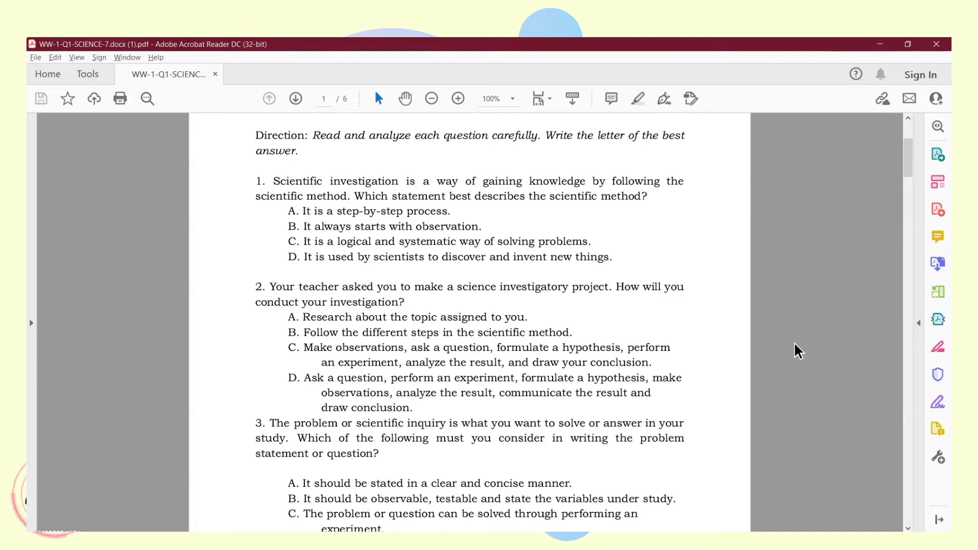
key(alt+Tab)
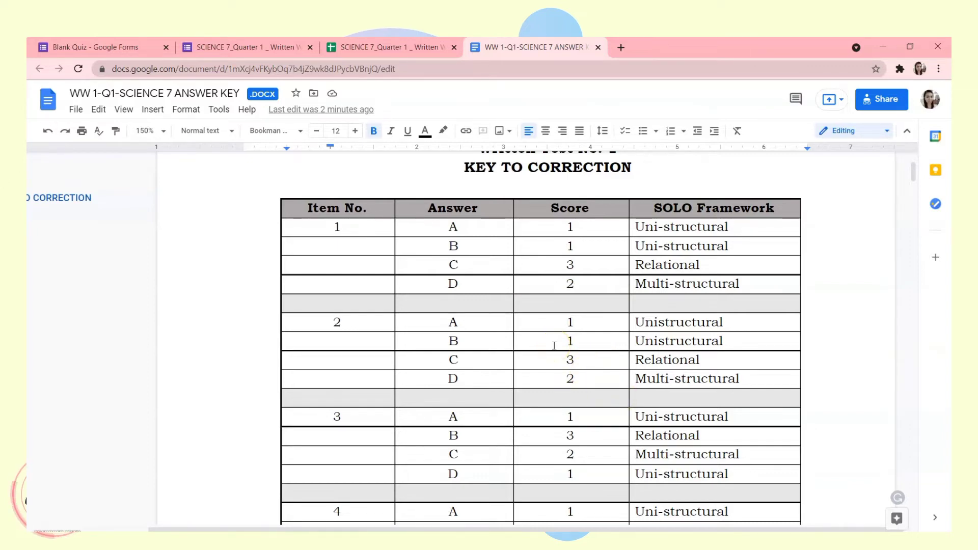
- Make the new question a multiple choice grid and paste question 1 from the PDF as its title
click(91, 47)
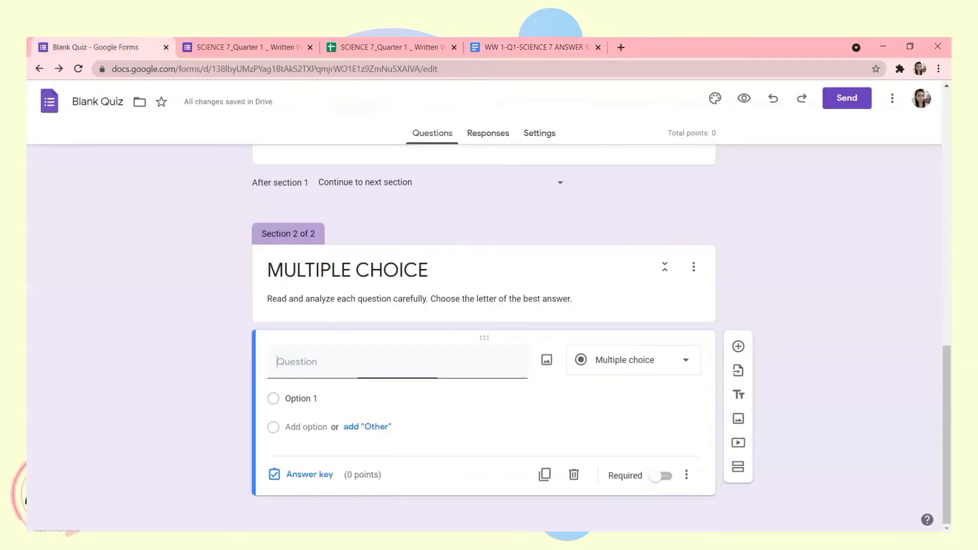
click(628, 361)
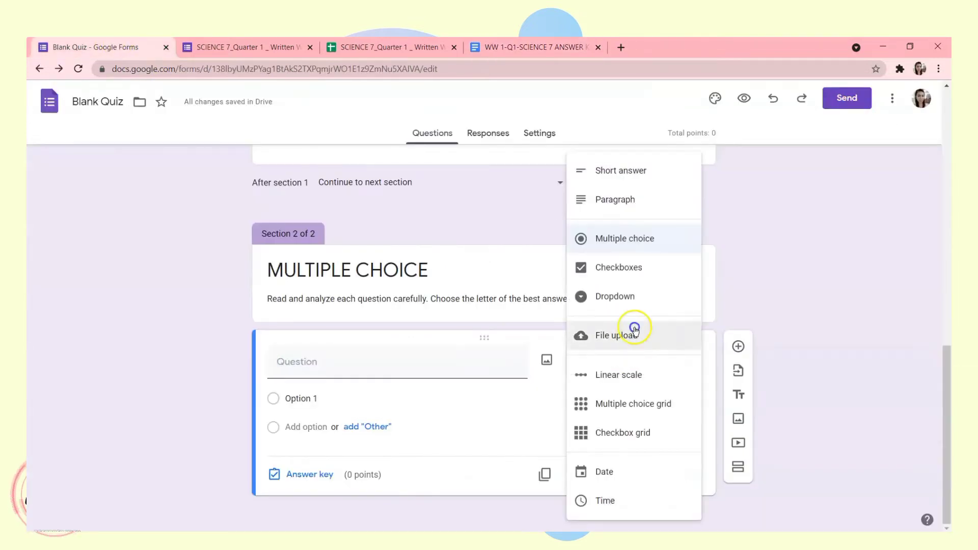
click(660, 416)
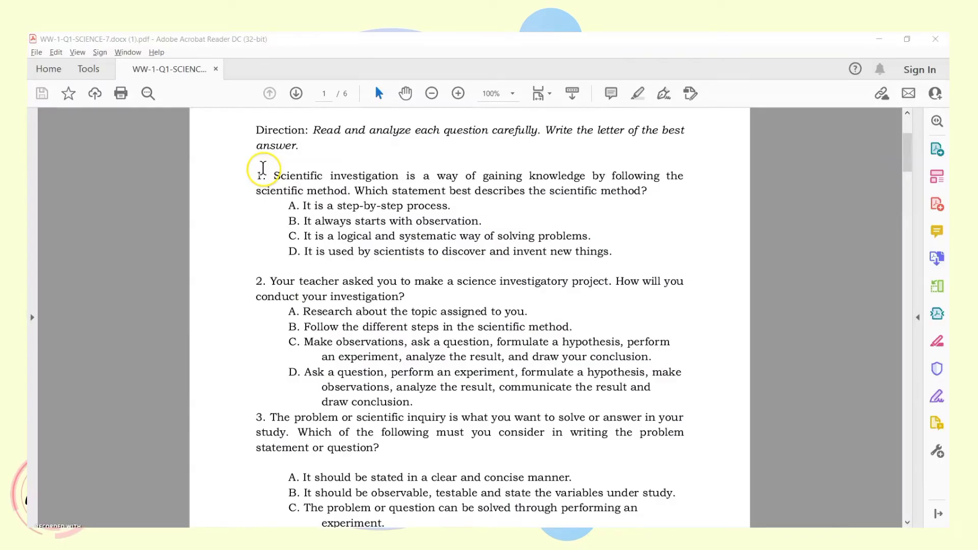
key(alt+Tab)
drag(253, 176, 650, 187)
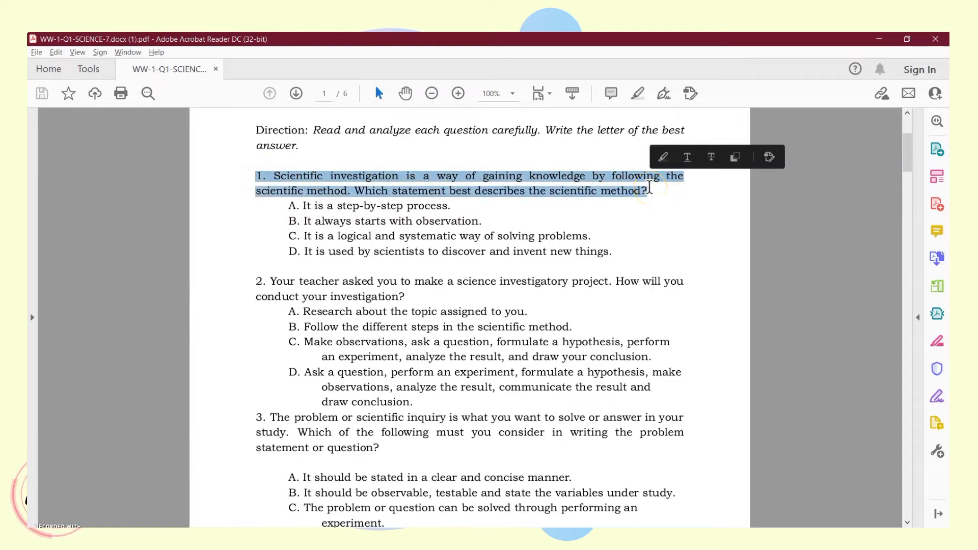
key(alt+Tab)
click(438, 362)
text(1. Scientific investigation is a way of gaining knowledge by following thescientific method. Which statement best describes the scientific method?)
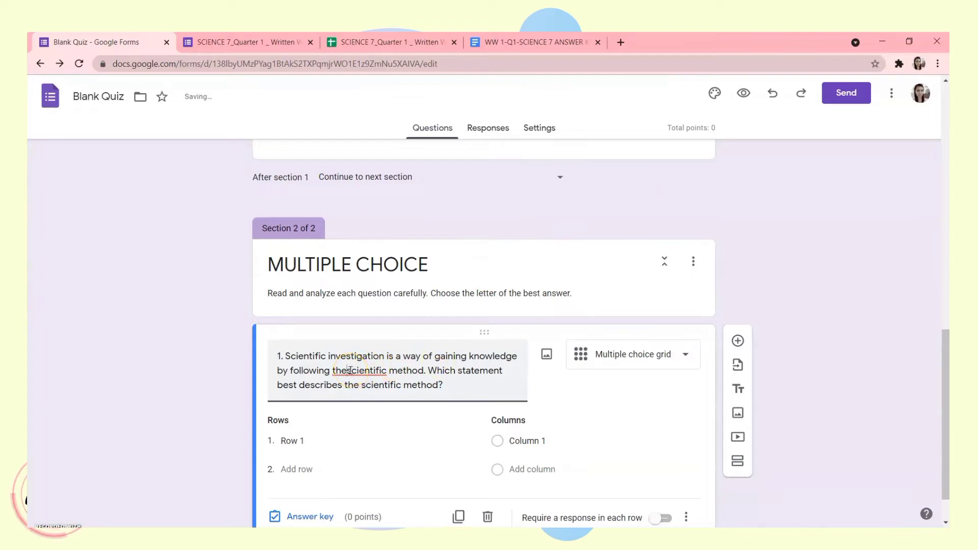
- Paste options A and B from the PDF into the grid's first two rows
key(alt+Tab)
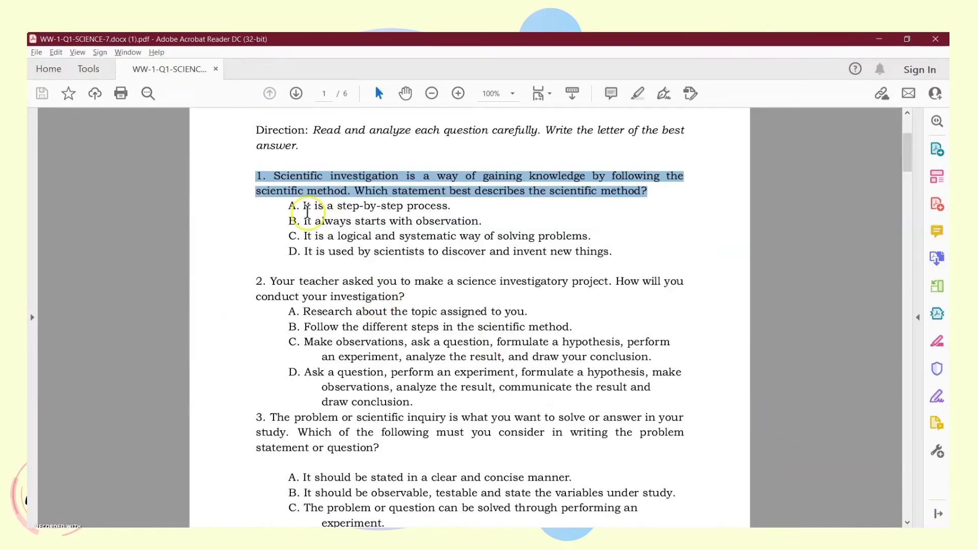
mouse_move(289, 205)
mouse_down()
mouse_move(413, 221)
mouse_move(454, 209)
mouse_up()
key(ctrl+c)
key(alt+Tab)
click(312, 390)
key(ctrl+v)
key(alt+Tab)
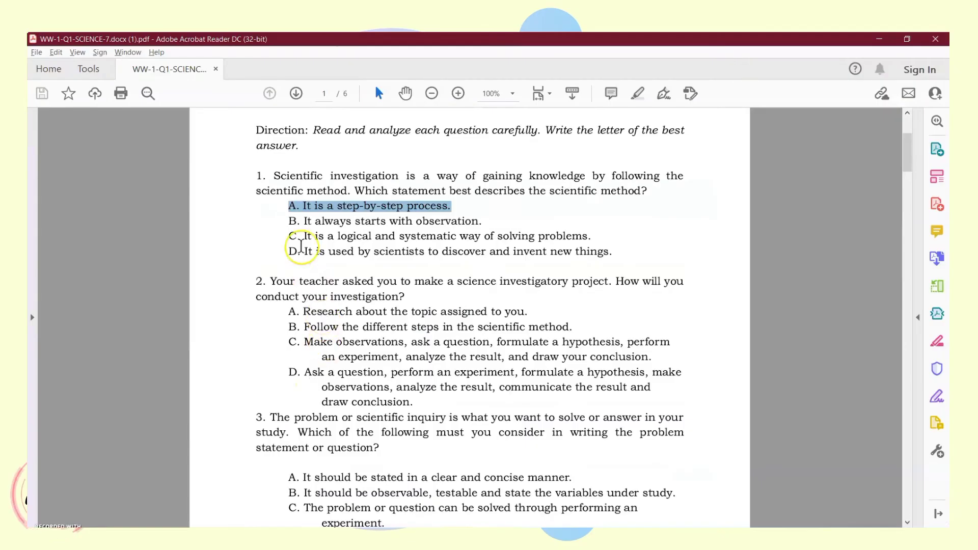
drag(289, 221, 482, 223)
key(alt+Tab)
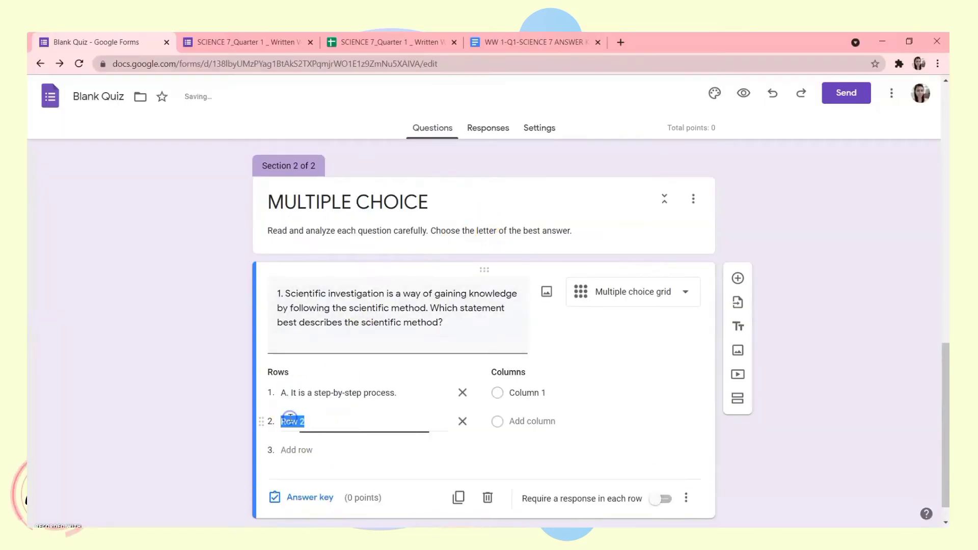
key(ctrl+v)
- Add a third and fourth row holding options C and D copied from the PDF
key(alt+Tab)
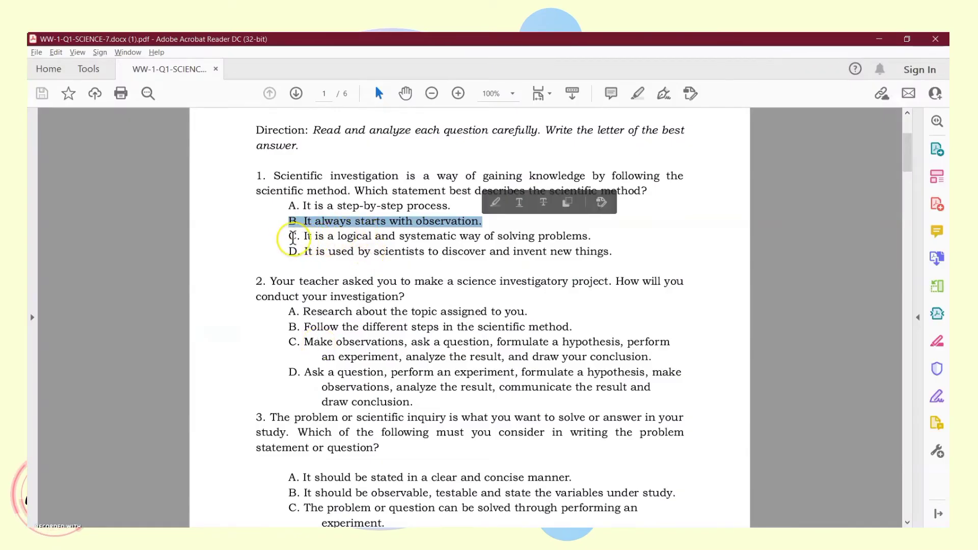
drag(291, 238, 592, 238)
key(alt+Tab)
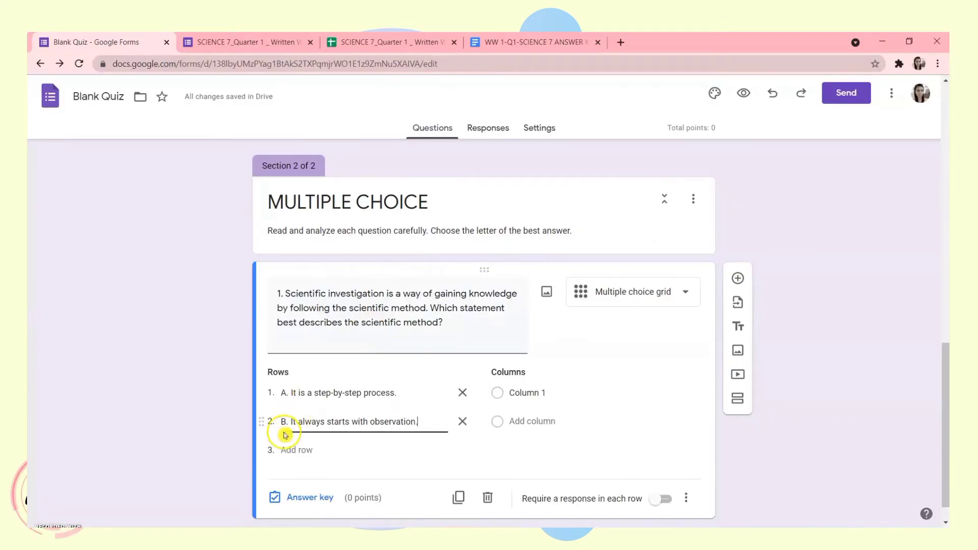
click(295, 450)
key(ctrl+v)
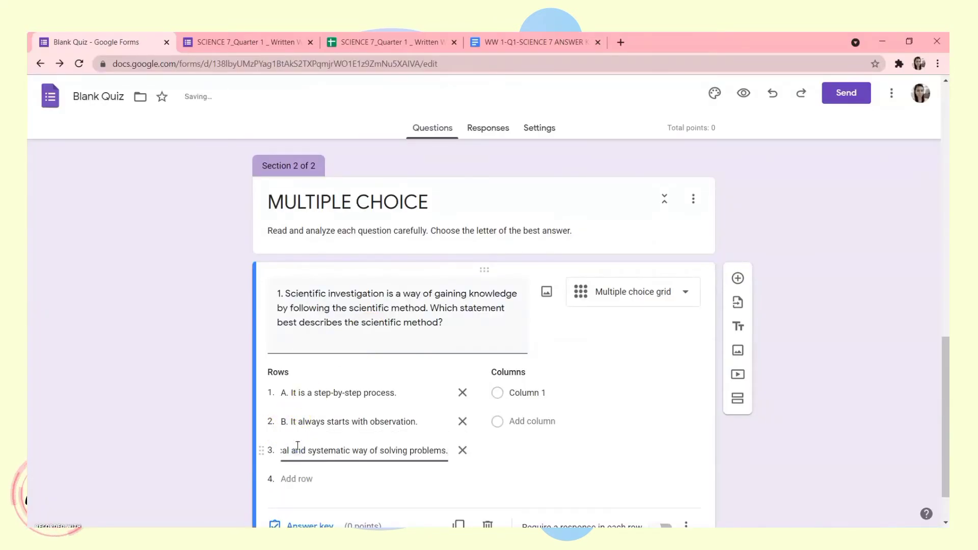
key(alt+Tab)
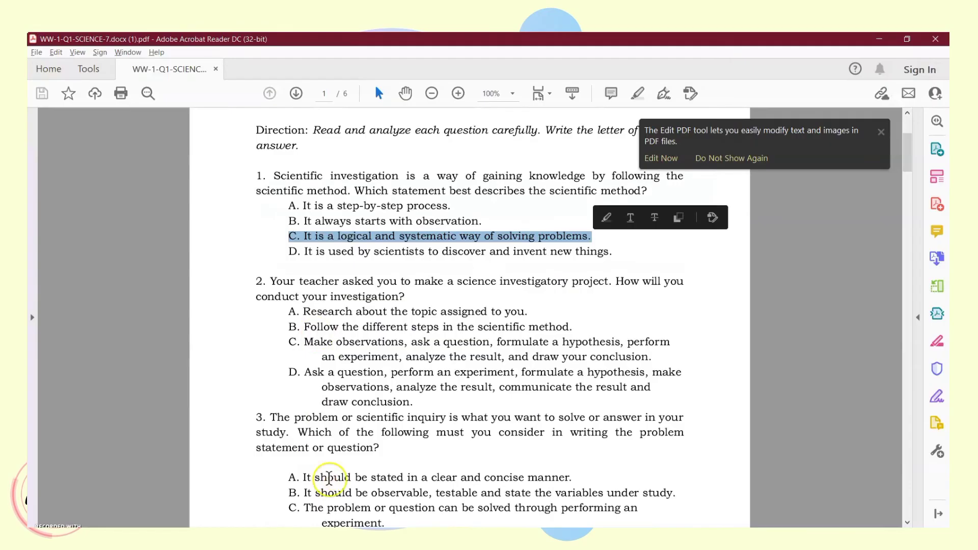
drag(288, 251, 620, 249)
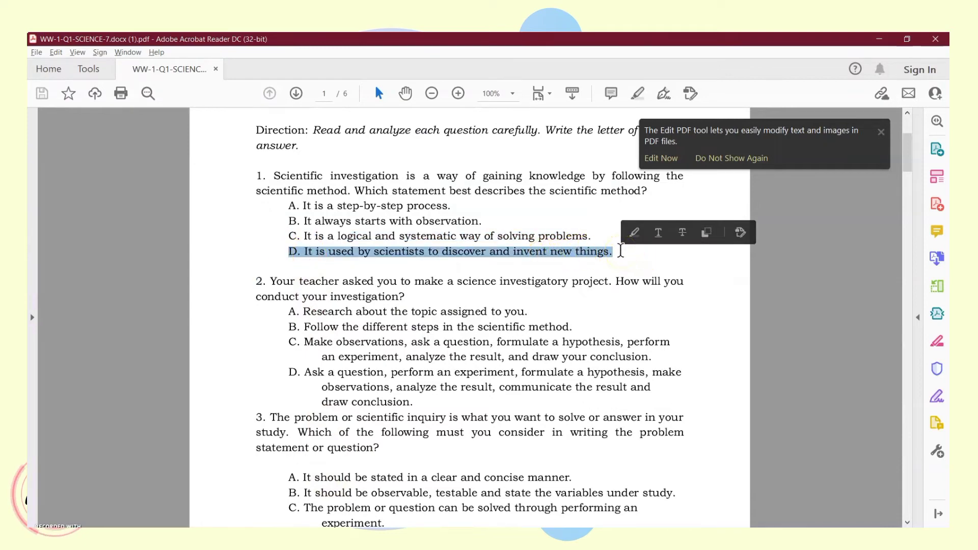
key(ctrl+c)
key(alt+Tab)
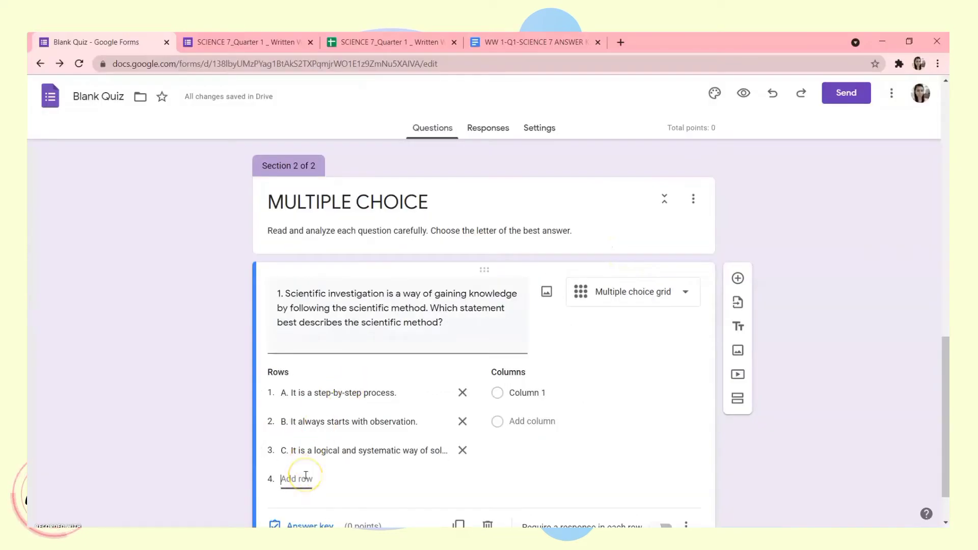
click(301, 478)
key(ctrl+v)
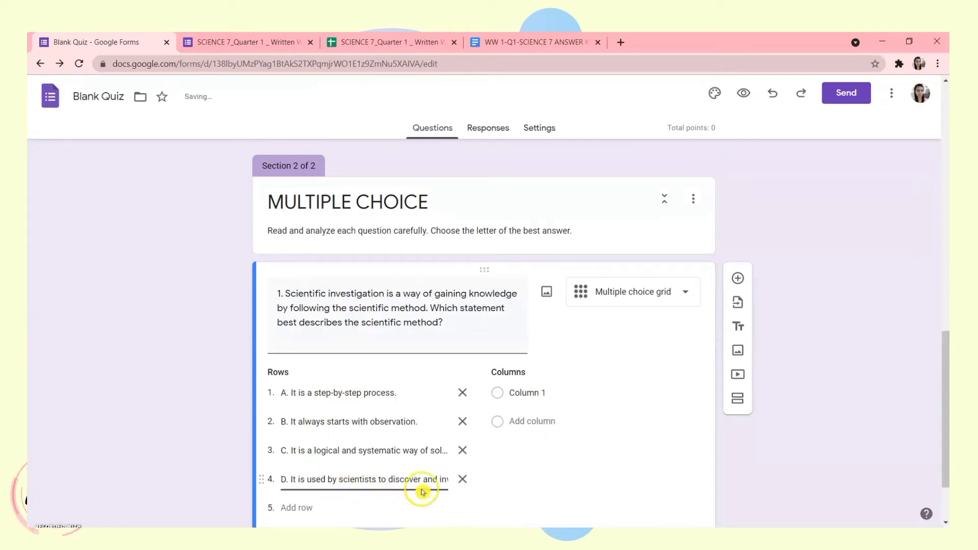
click(538, 473)
scroll(537, 473, down, 2)
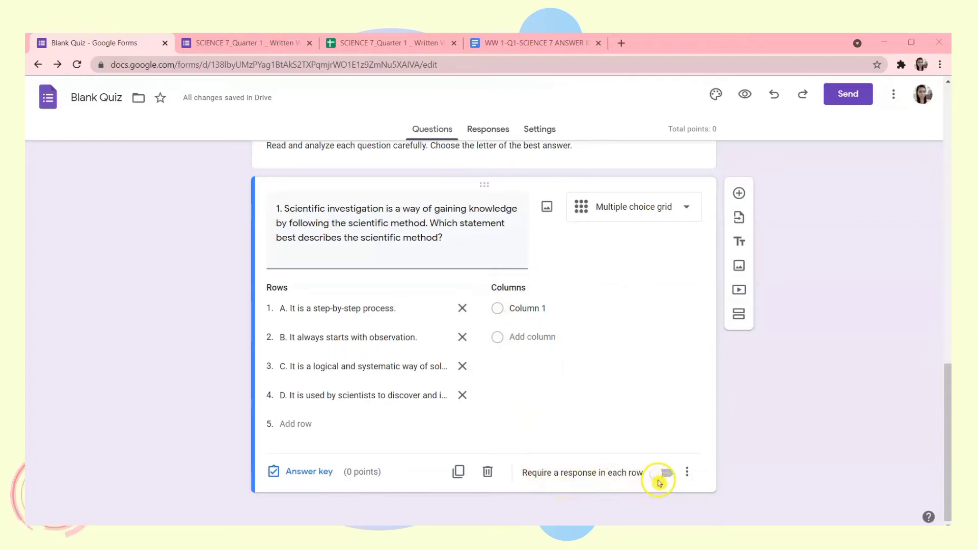
- Enable 'Limit to one response per column' in question 1's options menu
click(689, 472)
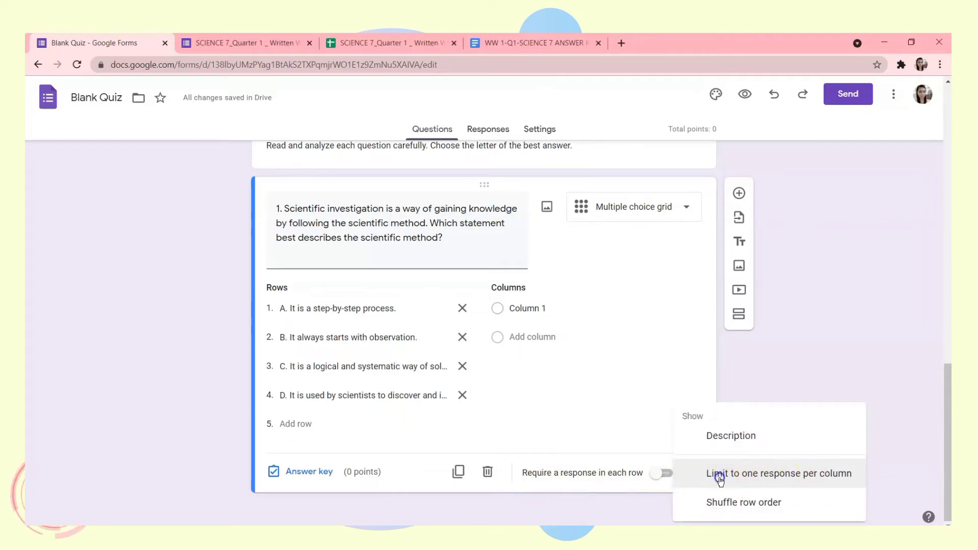
click(719, 479)
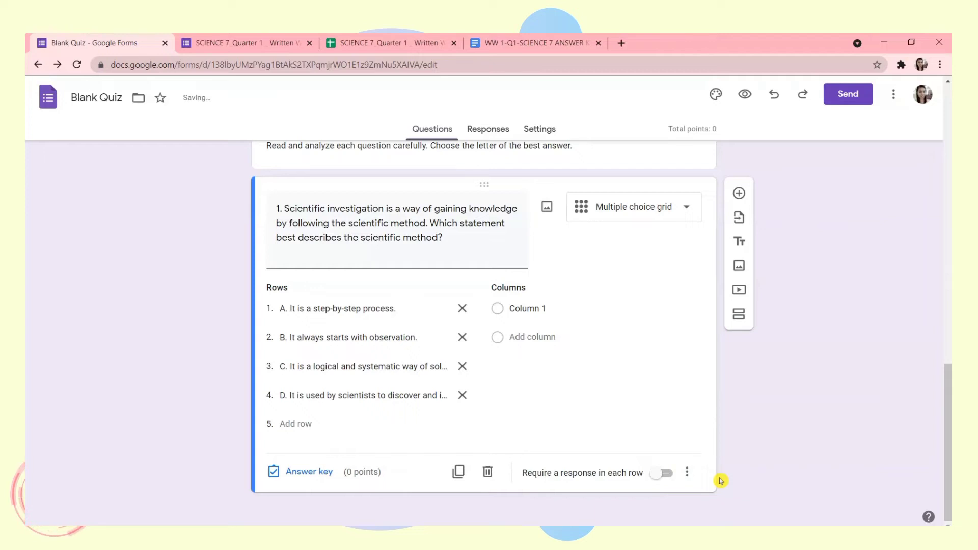
click(688, 474)
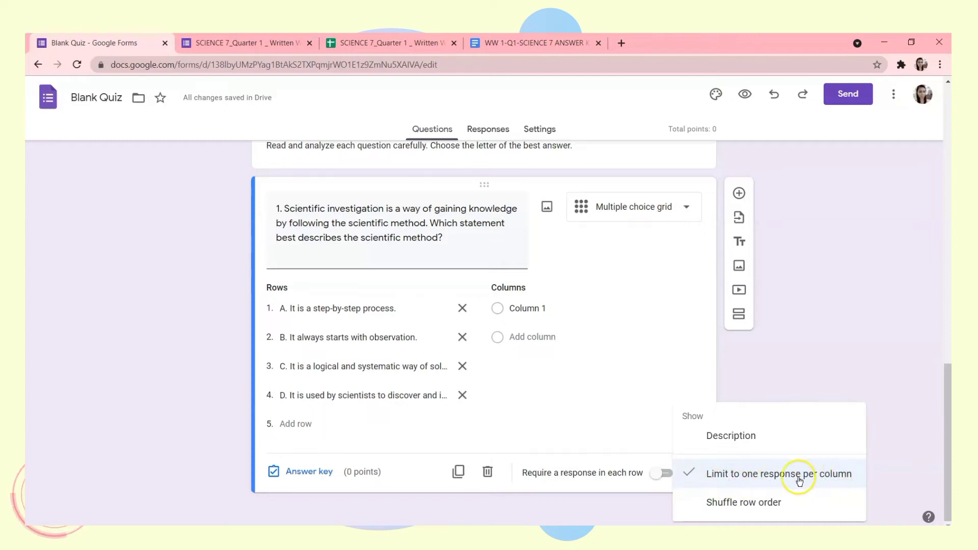
click(648, 510)
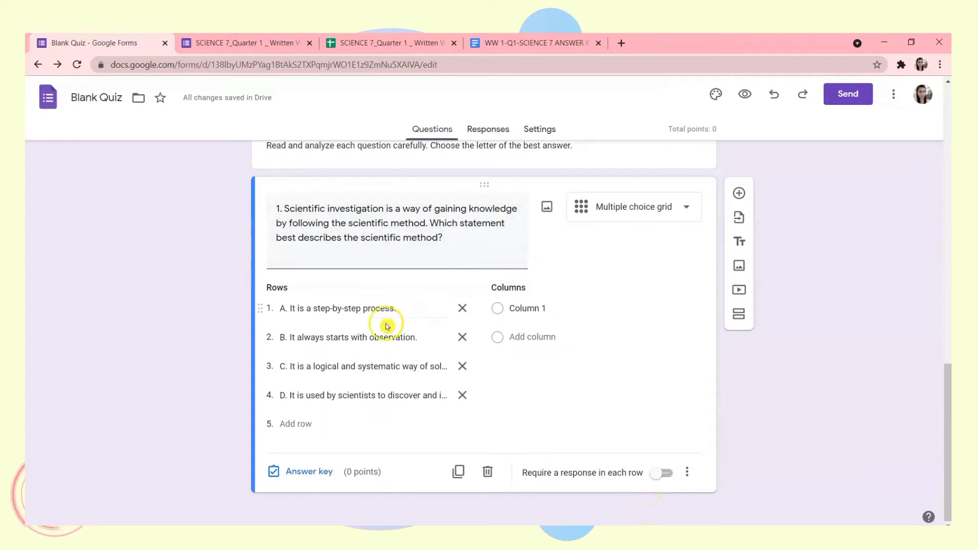
click(688, 472)
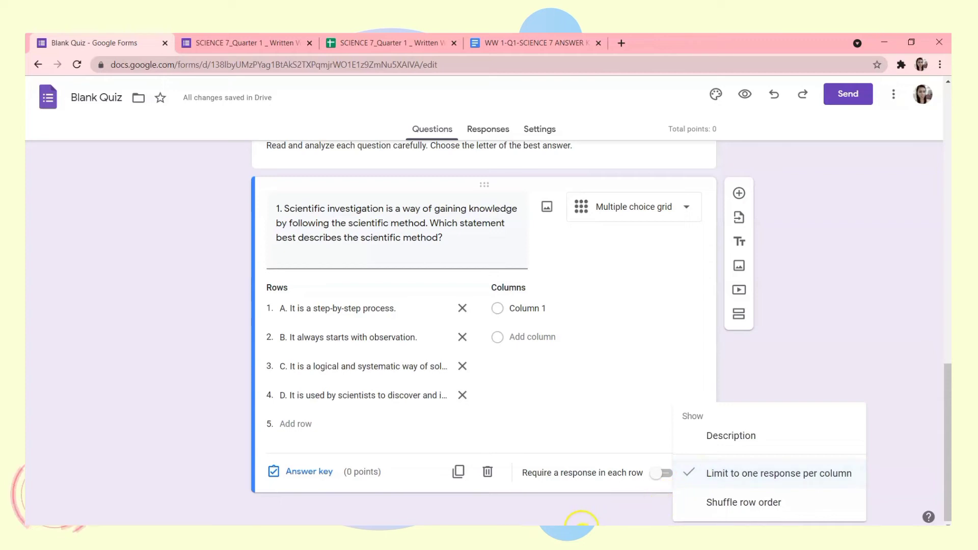
click(580, 519)
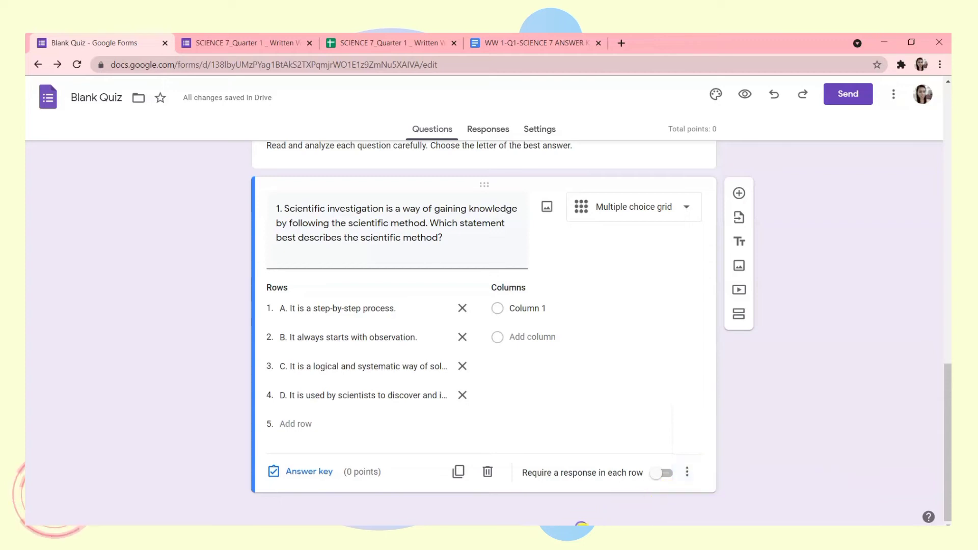
- Open question 1's answer key, then bring up the WW 1-Q1-SCIENCE 7 ANSWER KEY document
click(309, 472)
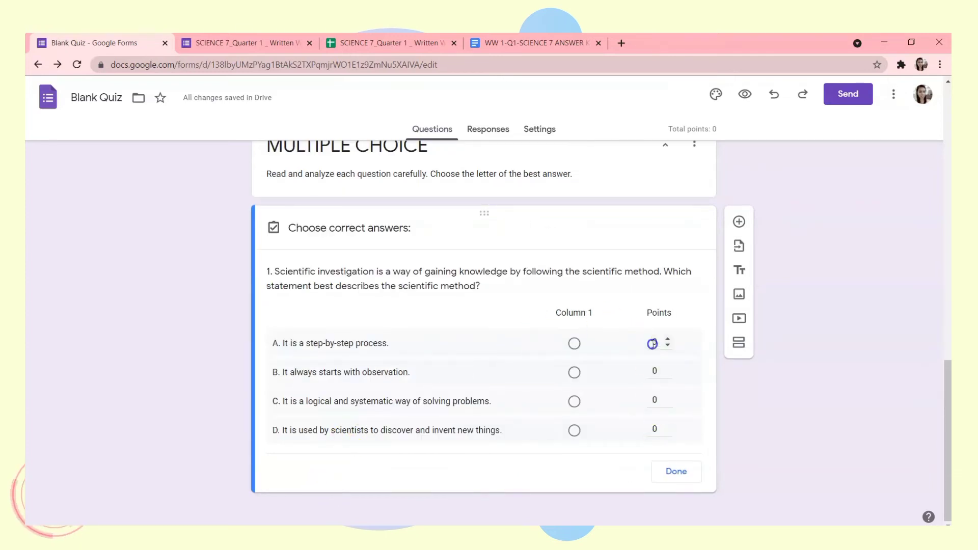
click(530, 43)
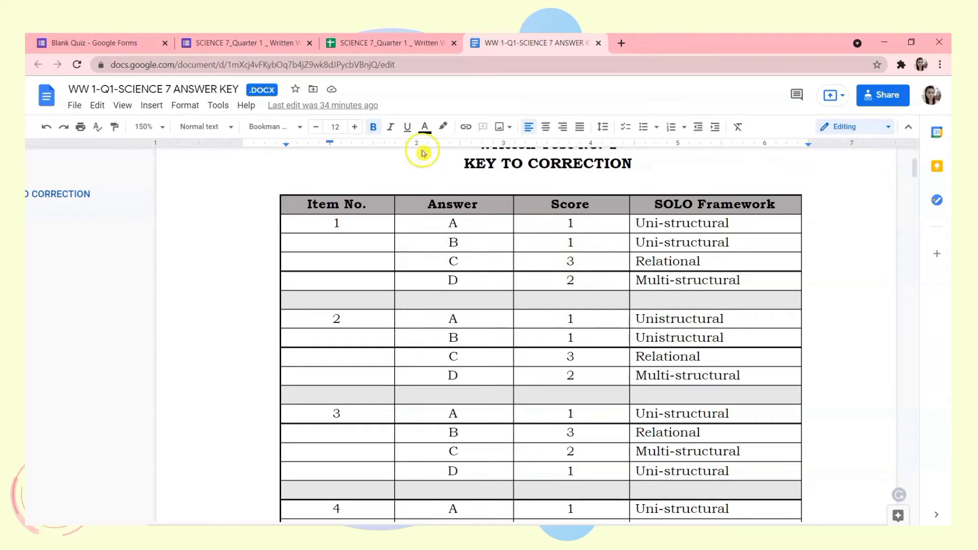
- Set question 1's choice points to A 1, B 1, C 3 and D 2
click(101, 42)
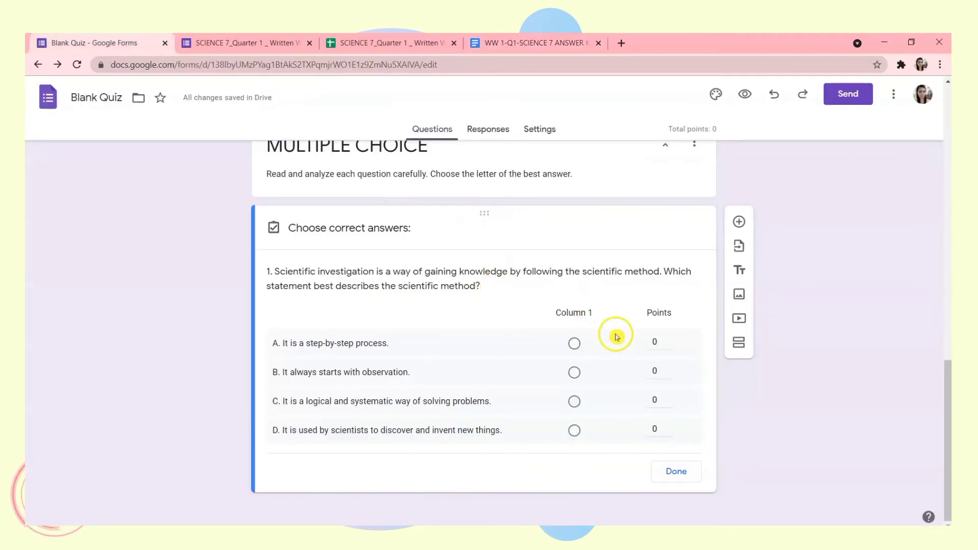
double_click(655, 341)
text(1)
double_click(656, 400)
double_click(655, 428)
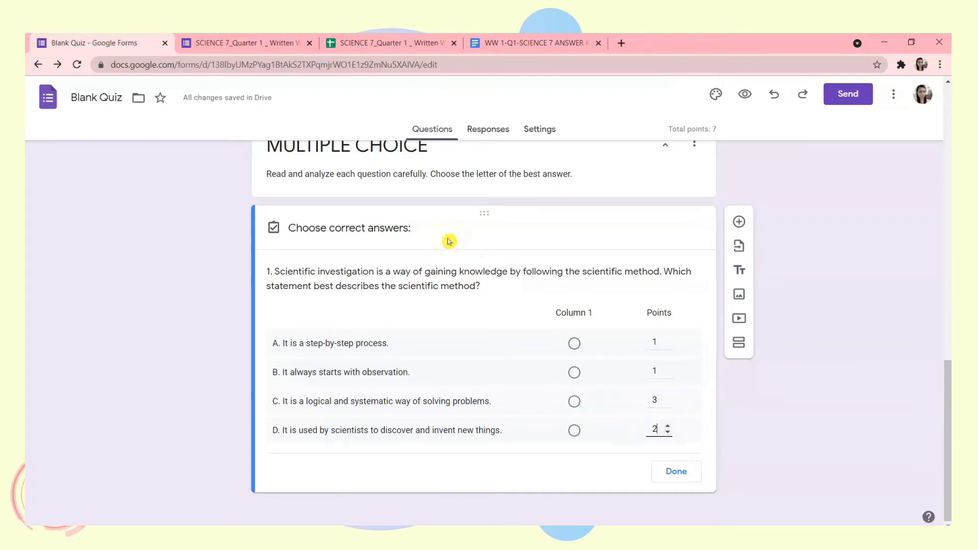
click(326, 230)
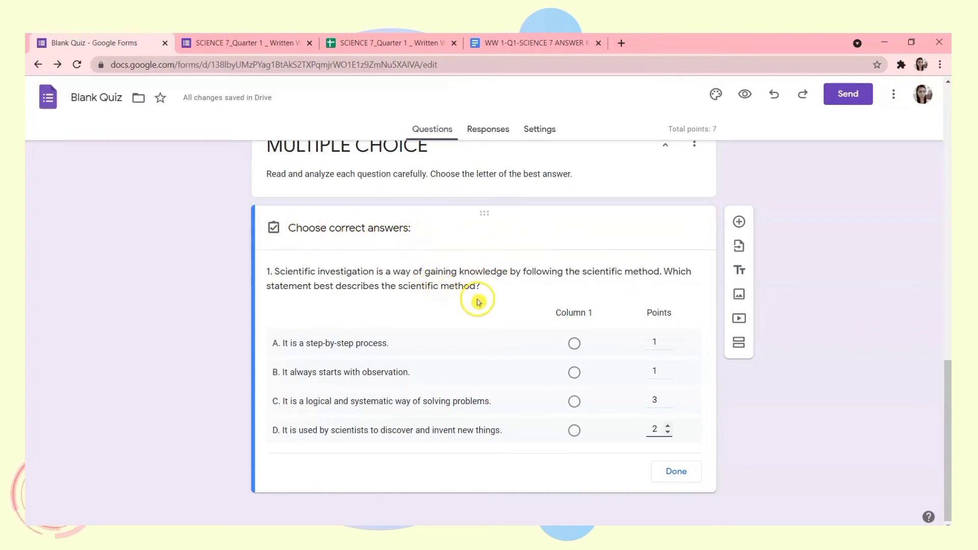
- Mark choices A, B and C as correct answers in Column 1
click(513, 307)
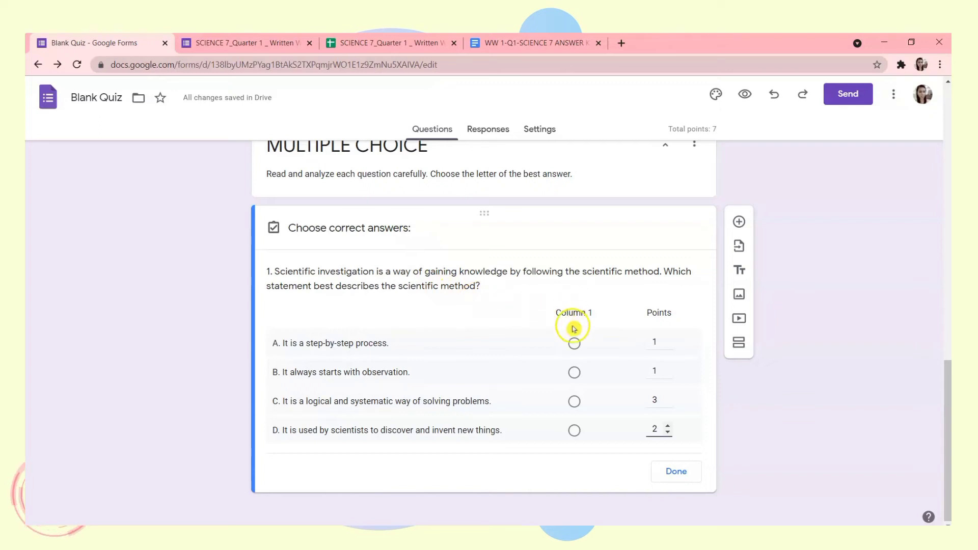
click(575, 343)
click(574, 373)
click(574, 401)
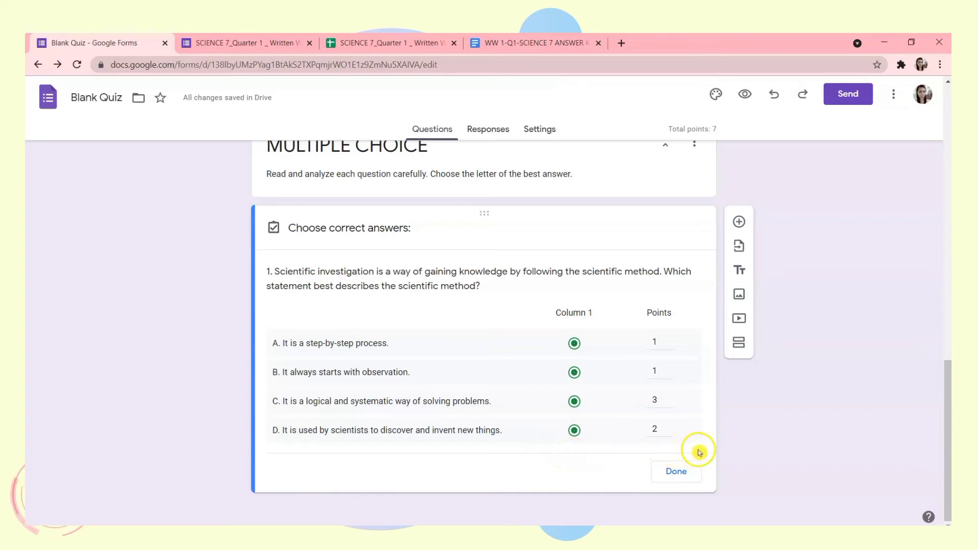
- Save and recheck question 1's 7-point answer key, then go to the SCIENCE 7 Written Work 1 form
click(682, 473)
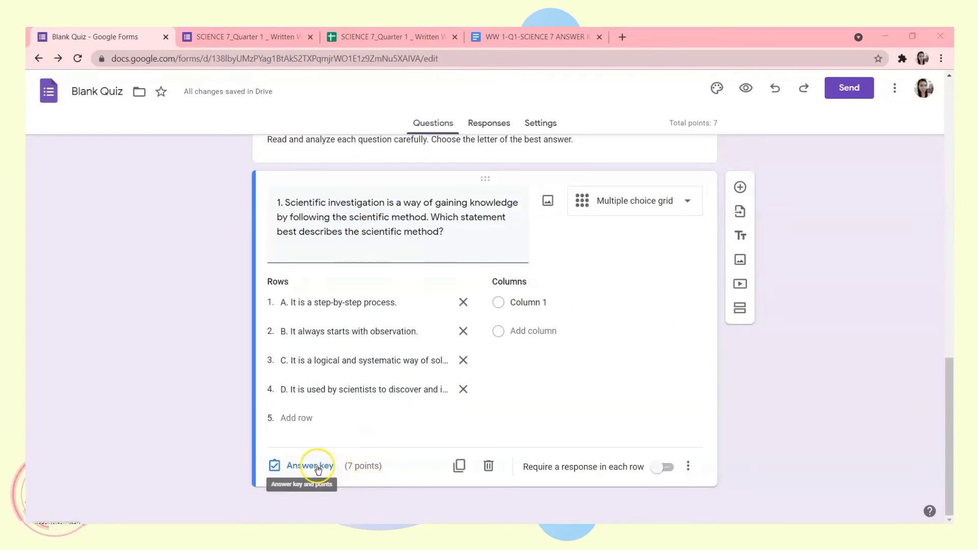
click(341, 476)
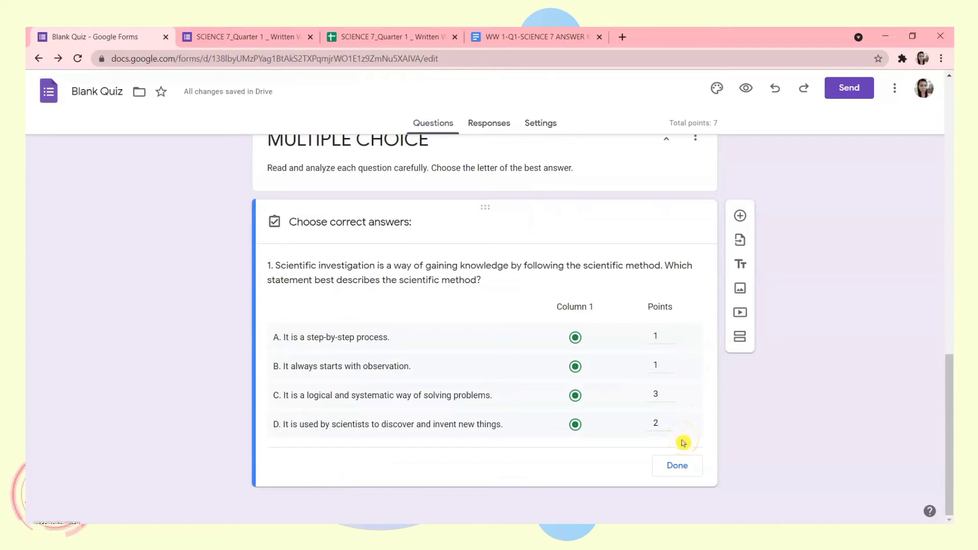
click(684, 463)
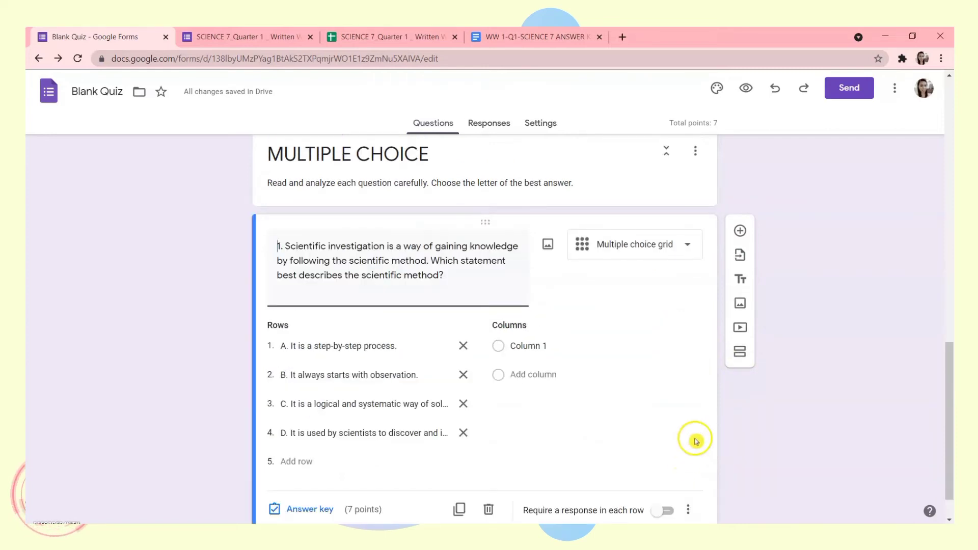
drag(950, 432, 950, 448)
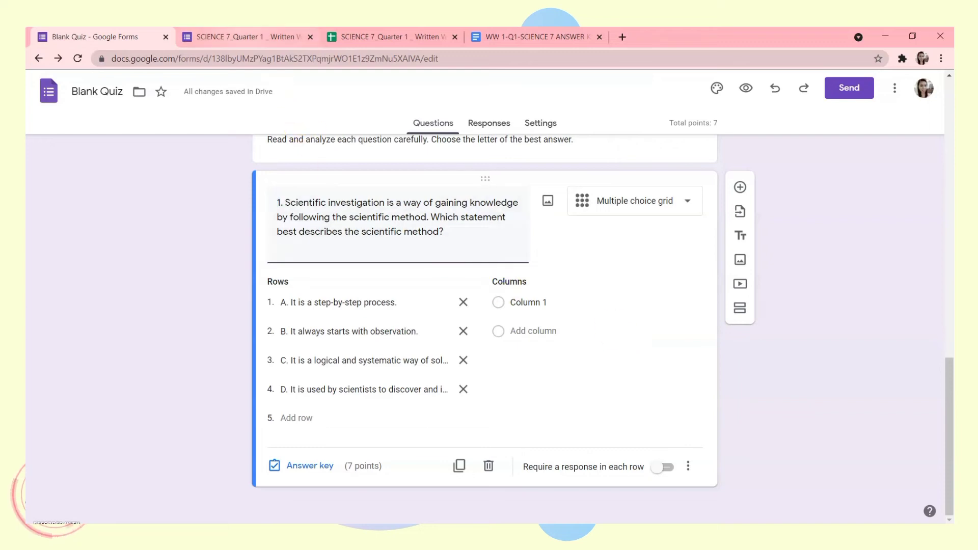
click(294, 37)
- Scroll down to question 6, the four-row one-column grid worth 7 points, and select it
scroll(892, 248, down, 14)
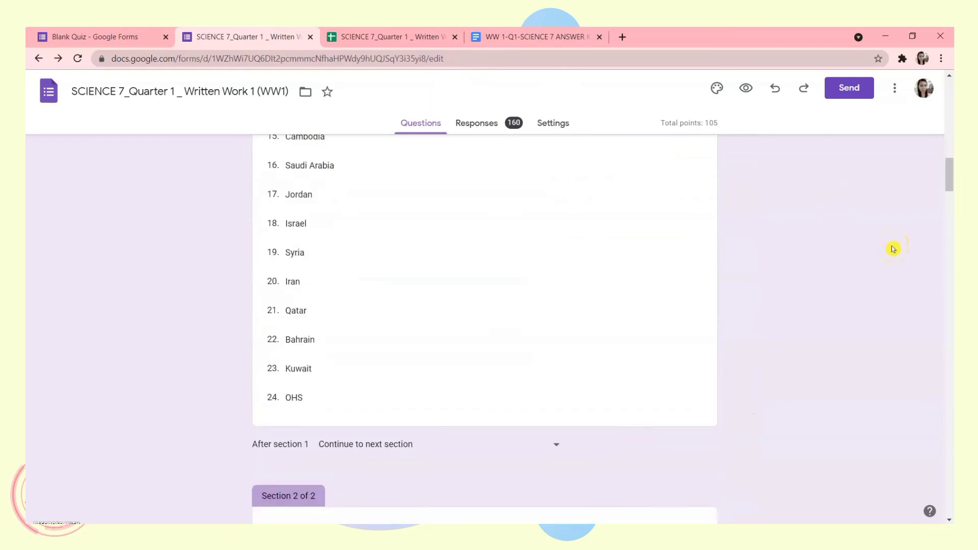
scroll(893, 248, down, 15)
scroll(893, 248, down, 3)
scroll(893, 249, down, 5)
scroll(893, 248, down, 6)
scroll(893, 248, down, 12)
scroll(893, 248, down, 5)
scroll(893, 249, down, 1)
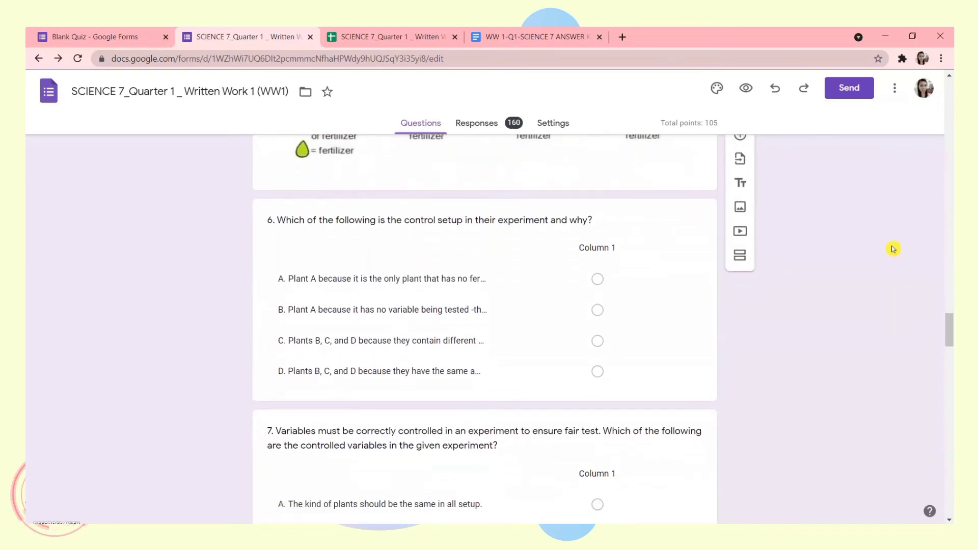
click(570, 302)
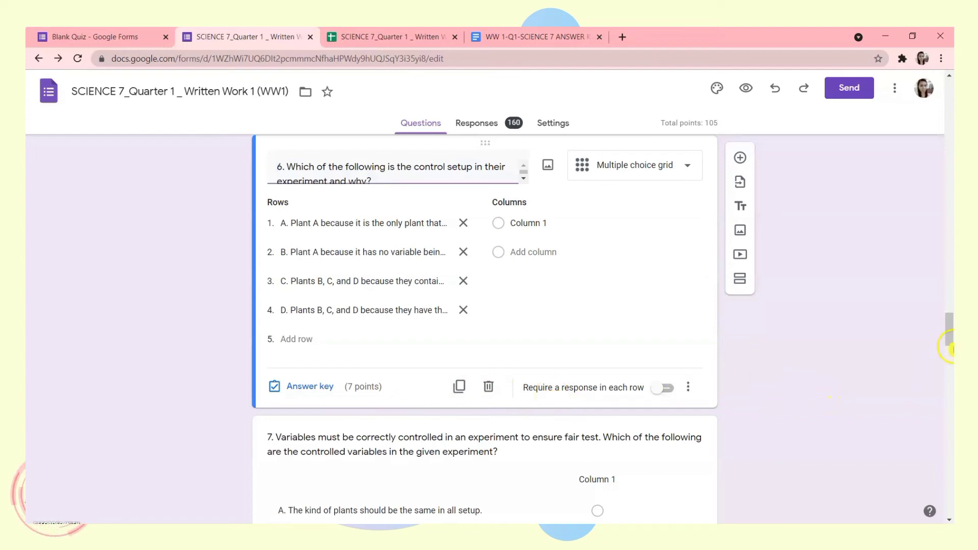
- Verify question 15 limits one response per column and scores A 1, B 2, C 1, D 3
drag(950, 338, 948, 510)
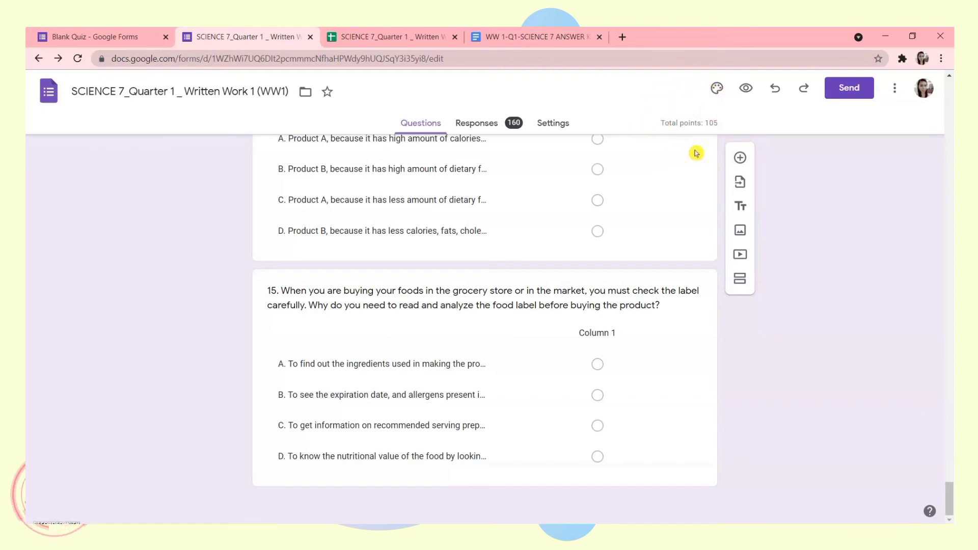
click(681, 360)
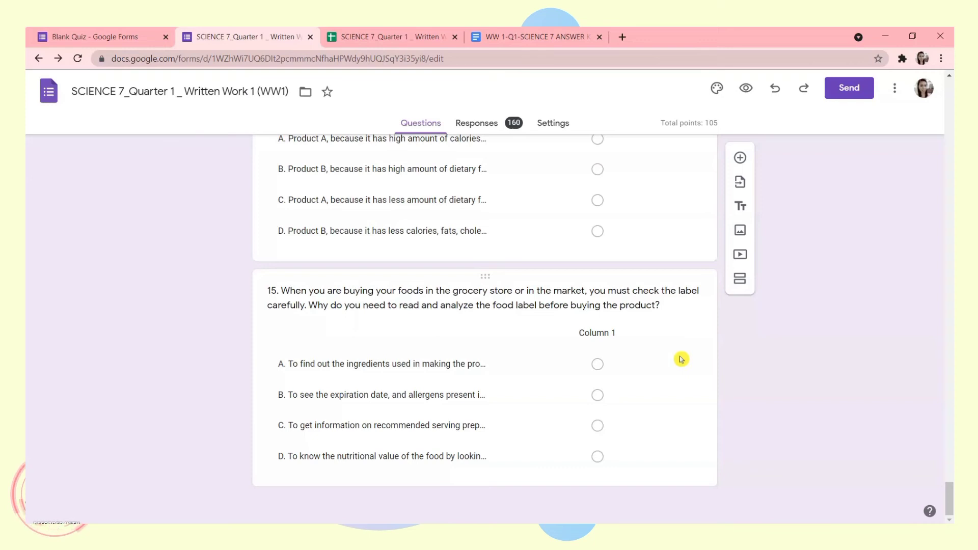
click(524, 397)
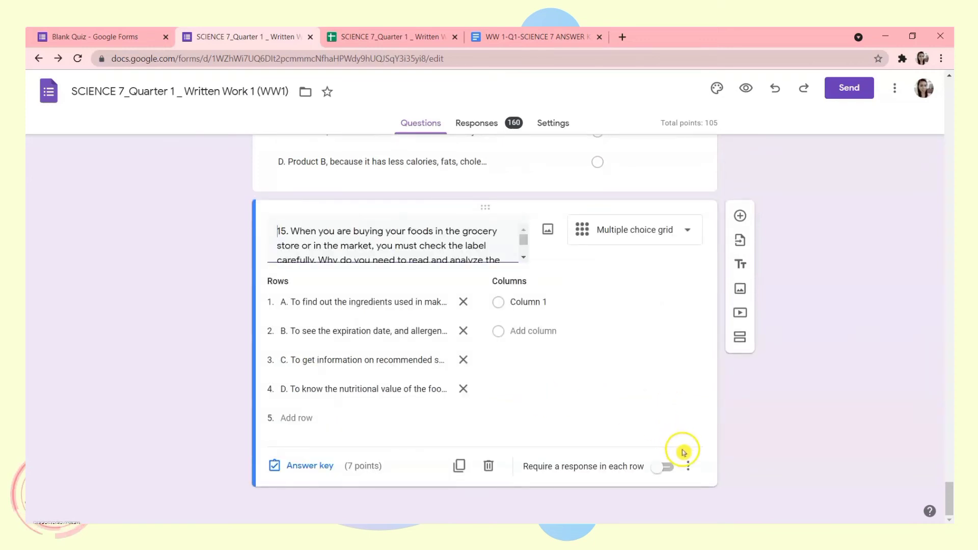
click(688, 466)
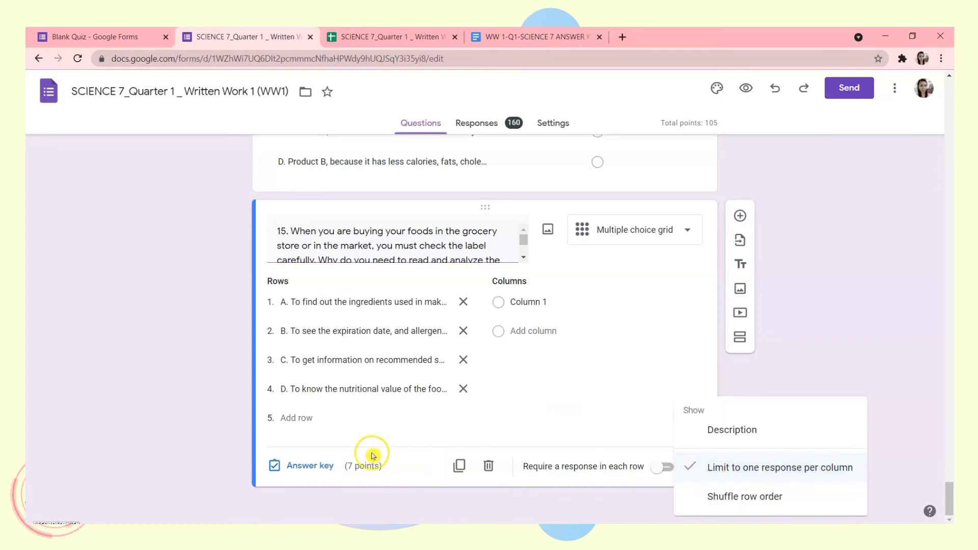
click(320, 465)
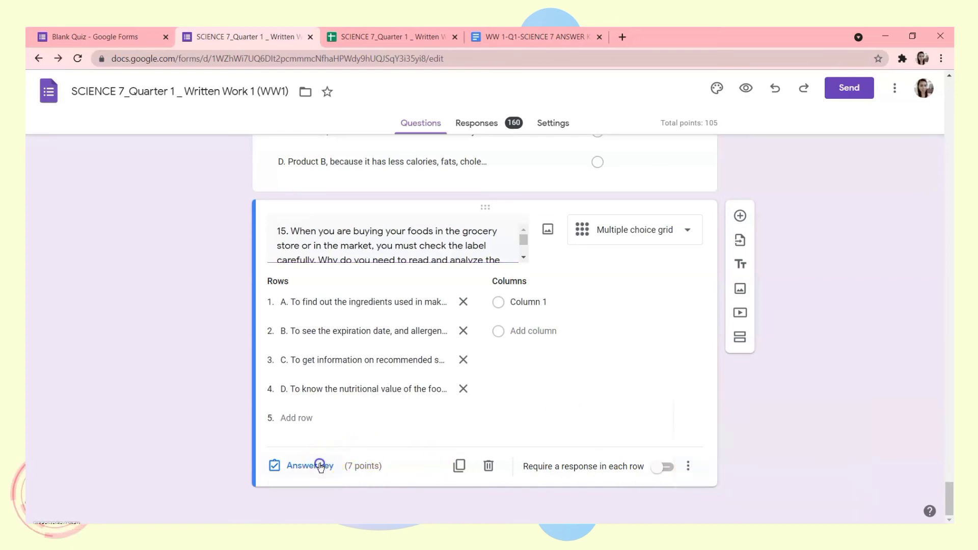
click(320, 465)
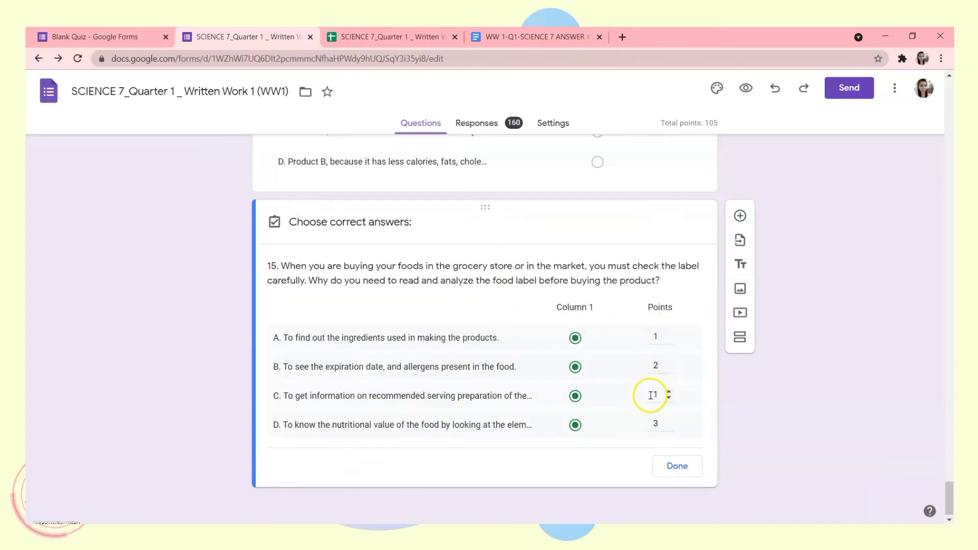
click(678, 465)
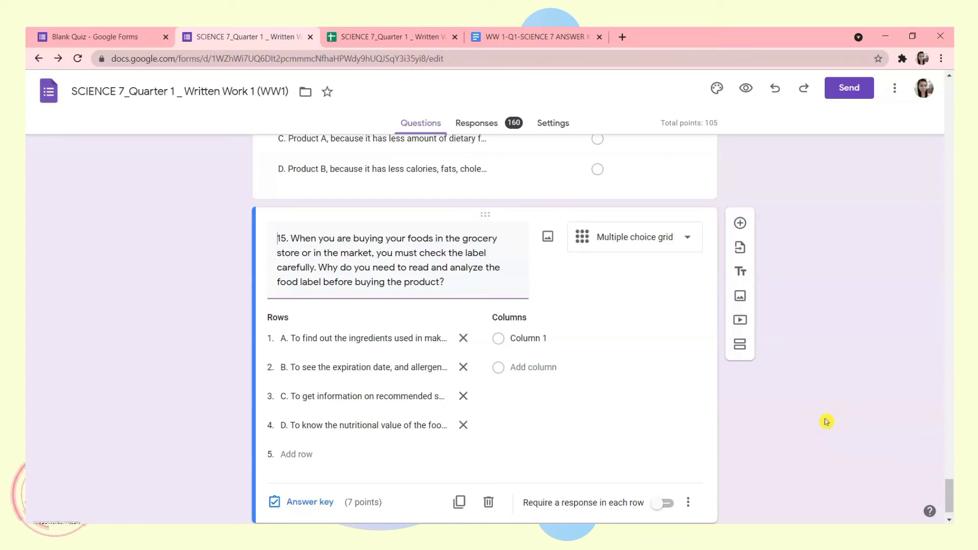
- Review the Written Work 1 quiz's respondent settings for missed questions, correct answers and point values
click(564, 140)
click(558, 131)
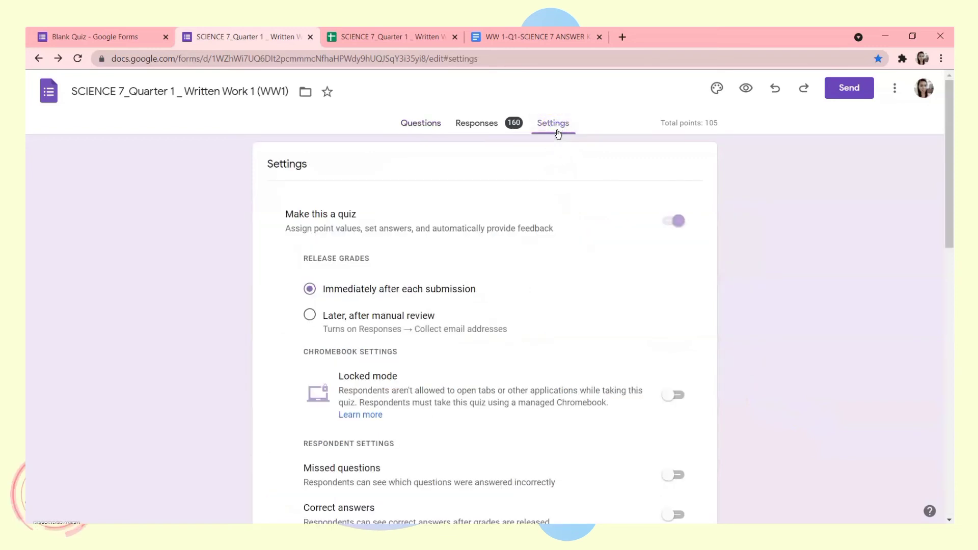
drag(950, 185, 952, 265)
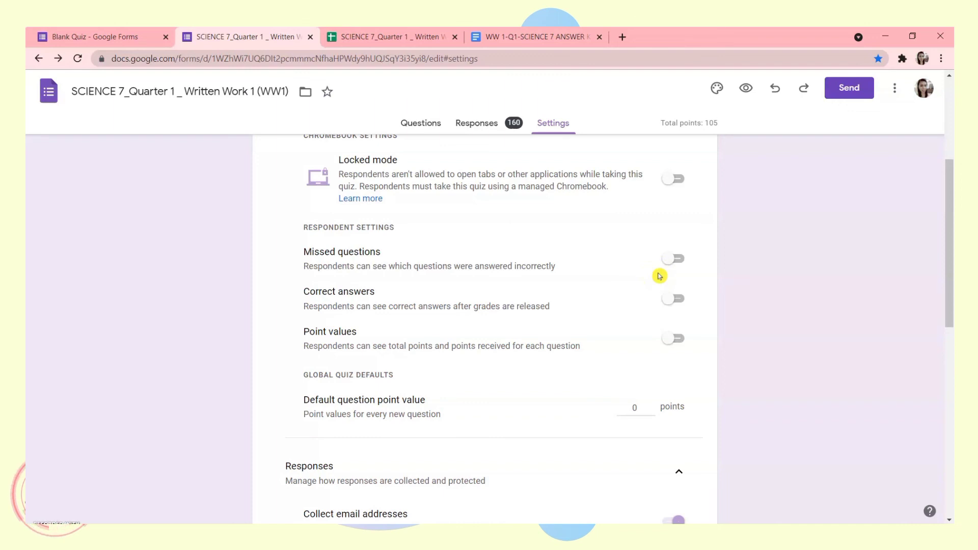
click(509, 288)
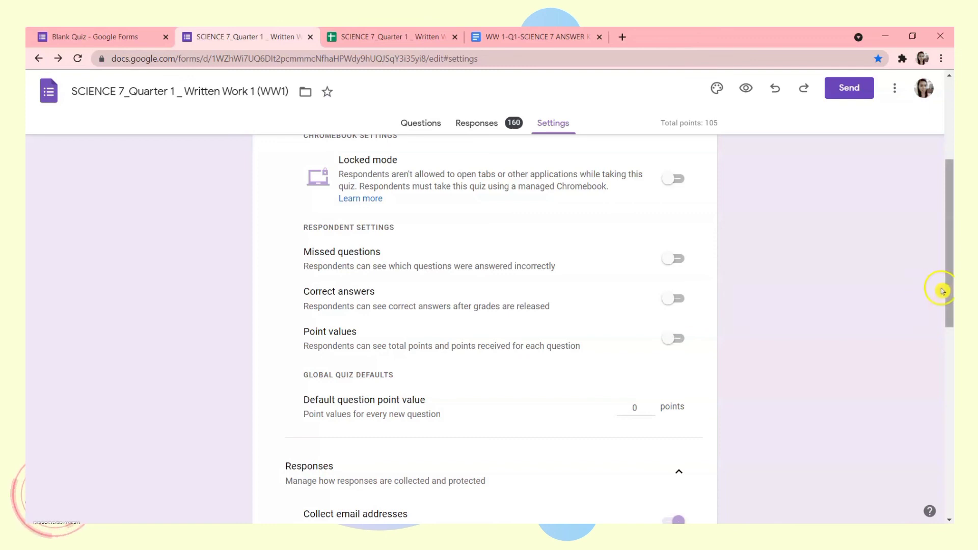
drag(948, 288, 951, 313)
scroll(950, 336, down, 4)
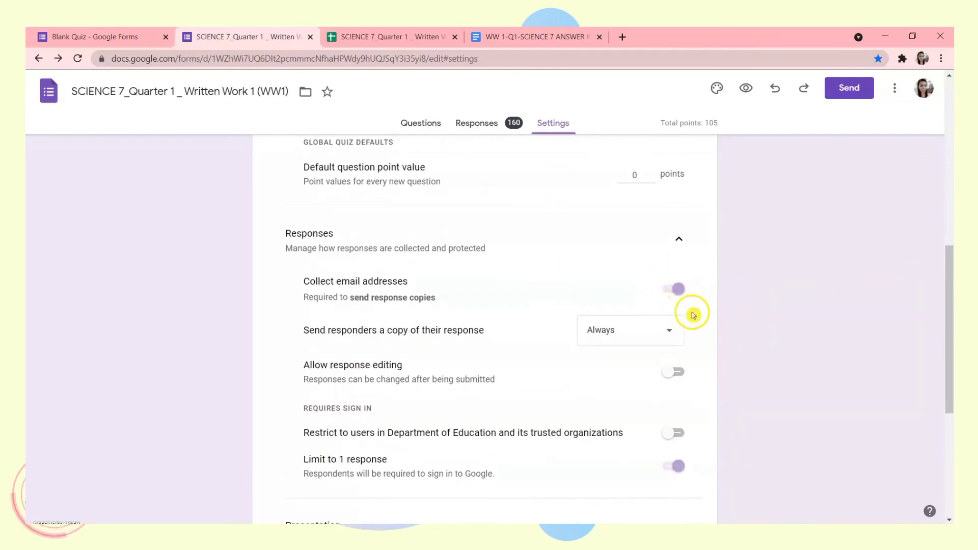
click(657, 334)
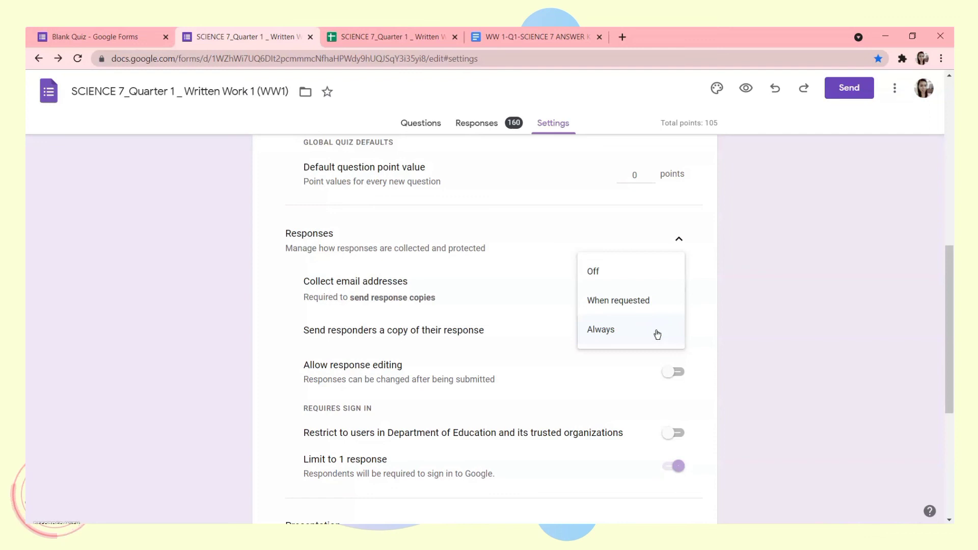
click(657, 333)
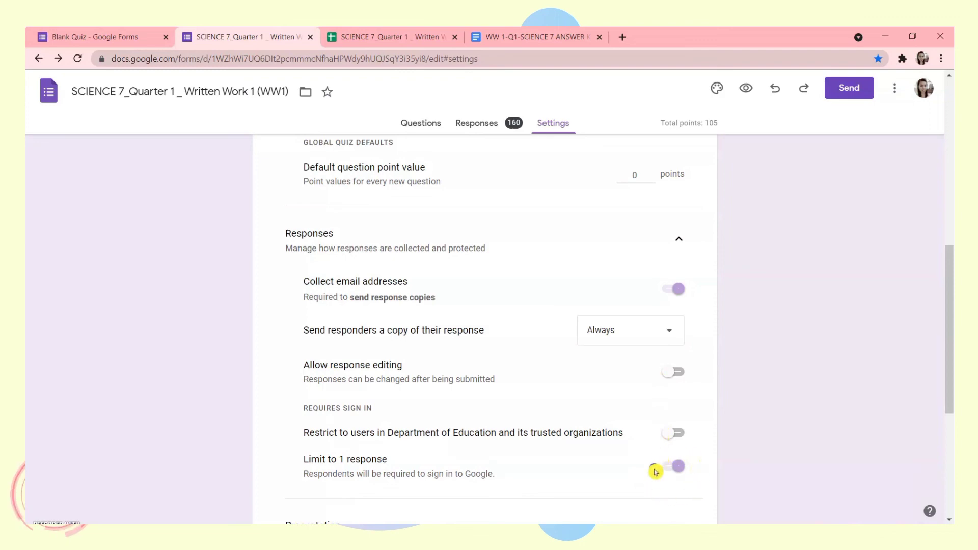
- Go back to the Written Work 1 form's Questions page with its SCIENCE 7 banner
scroll(954, 399, down, 2)
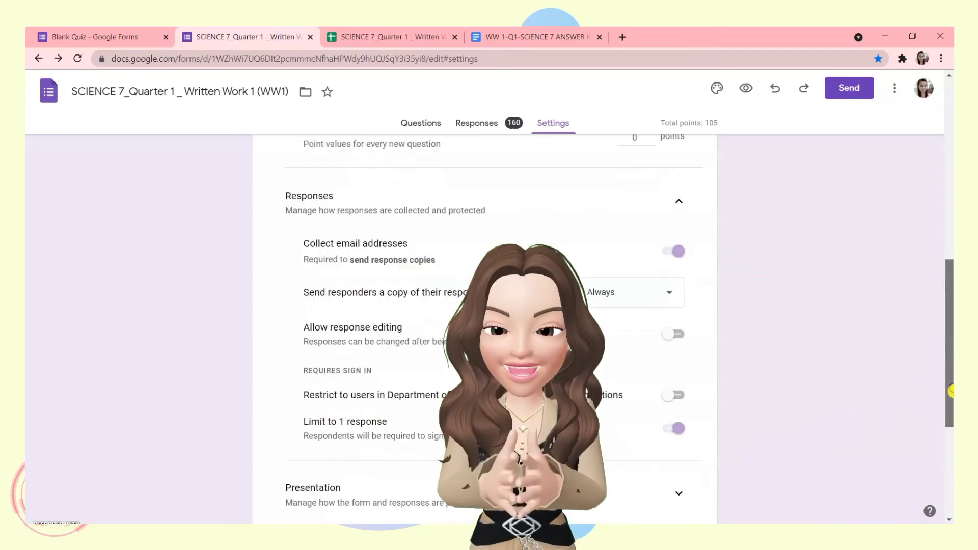
drag(951, 417, 928, 187)
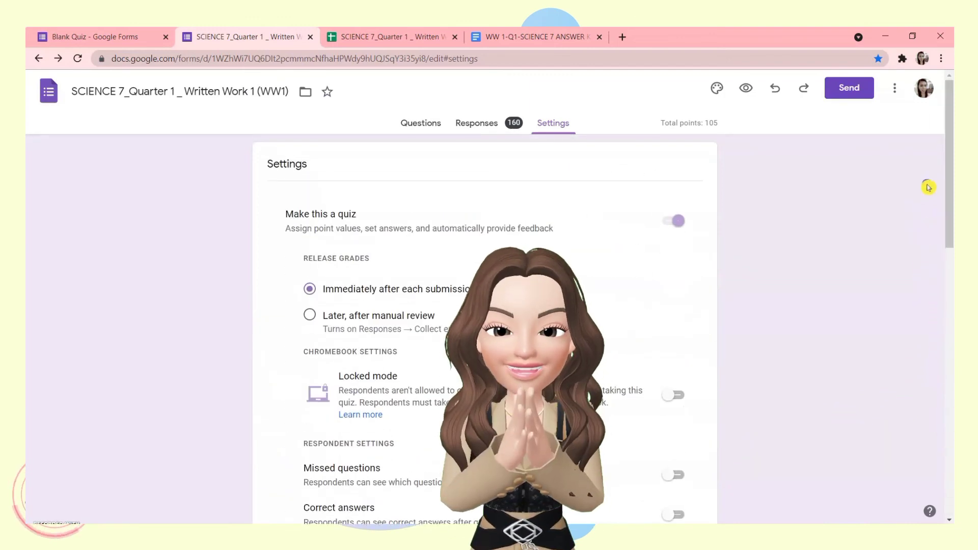
click(428, 125)
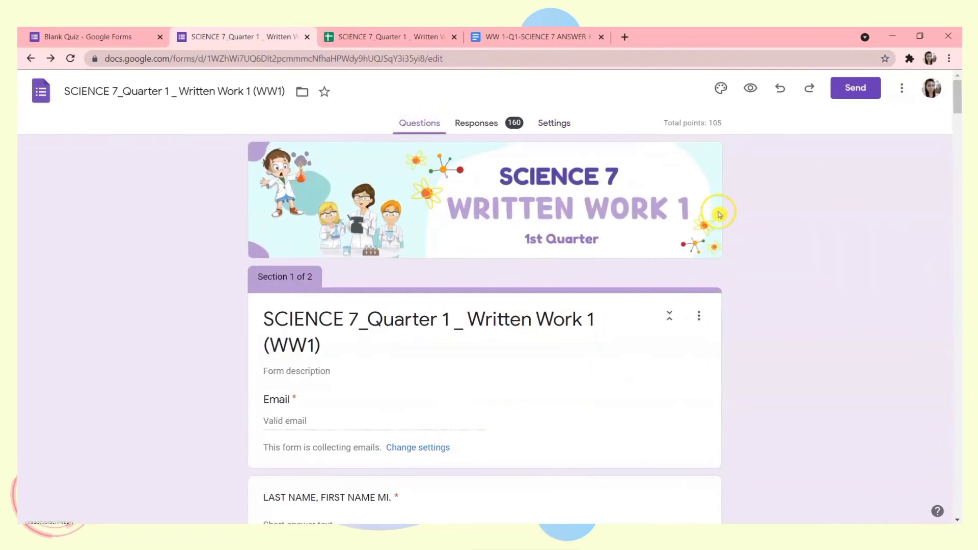